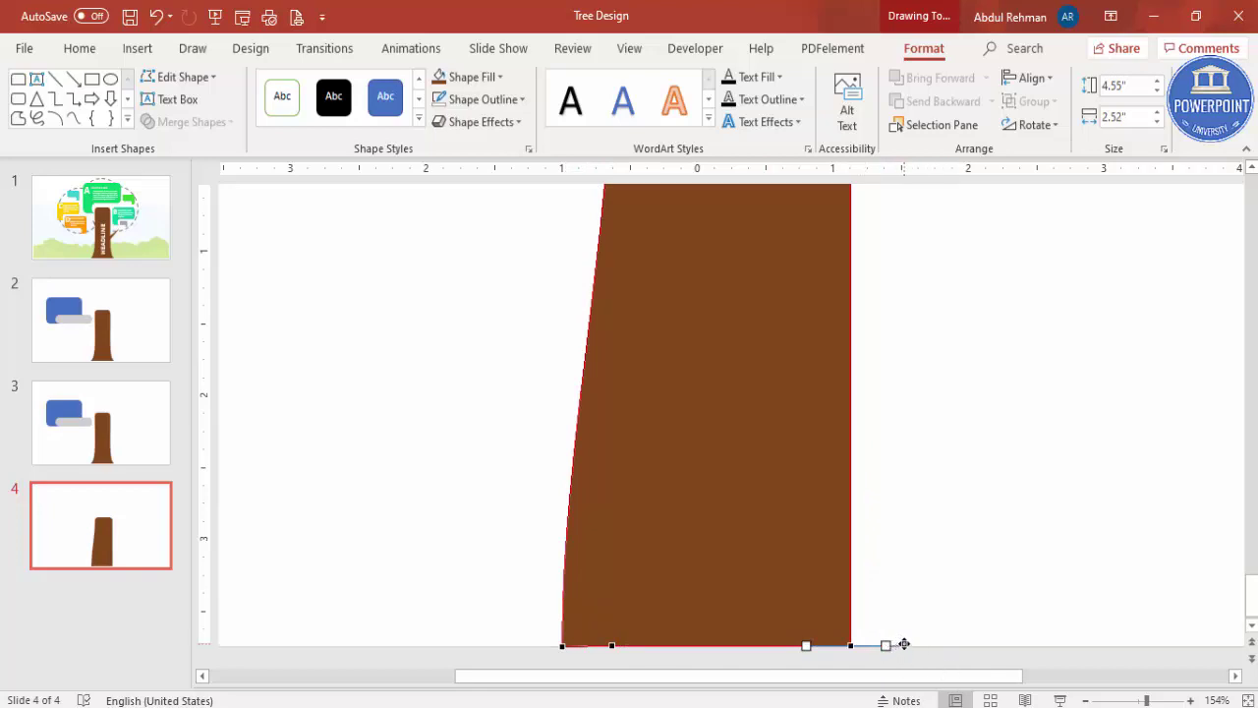
Delete the extra trunk point, pull the bottom-right corner outward and curve the right edge
{"action": "right_click", "coordinate": [904, 644]}
{"action": "left_click", "coordinate": [962, 477]}
{"action": "left_click_drag", "start_coordinate": [853, 645], "coordinate": [896, 645]}
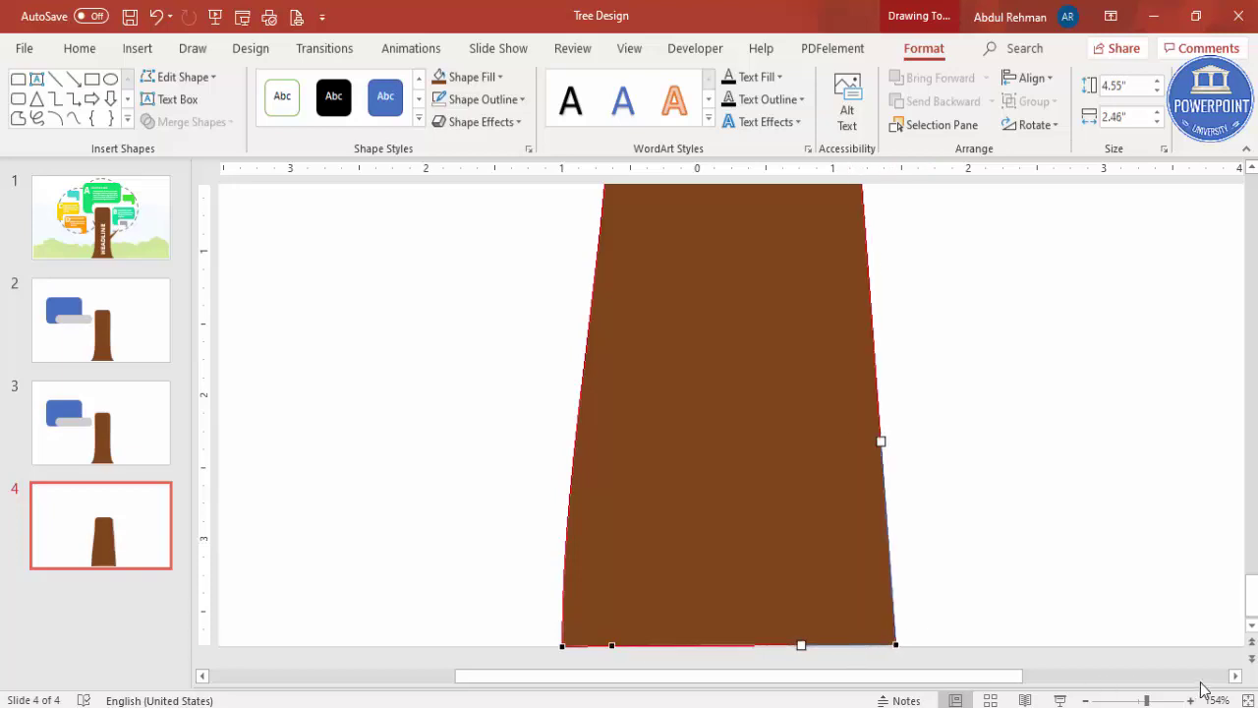
{"action": "left_click", "coordinate": [1236, 700]}
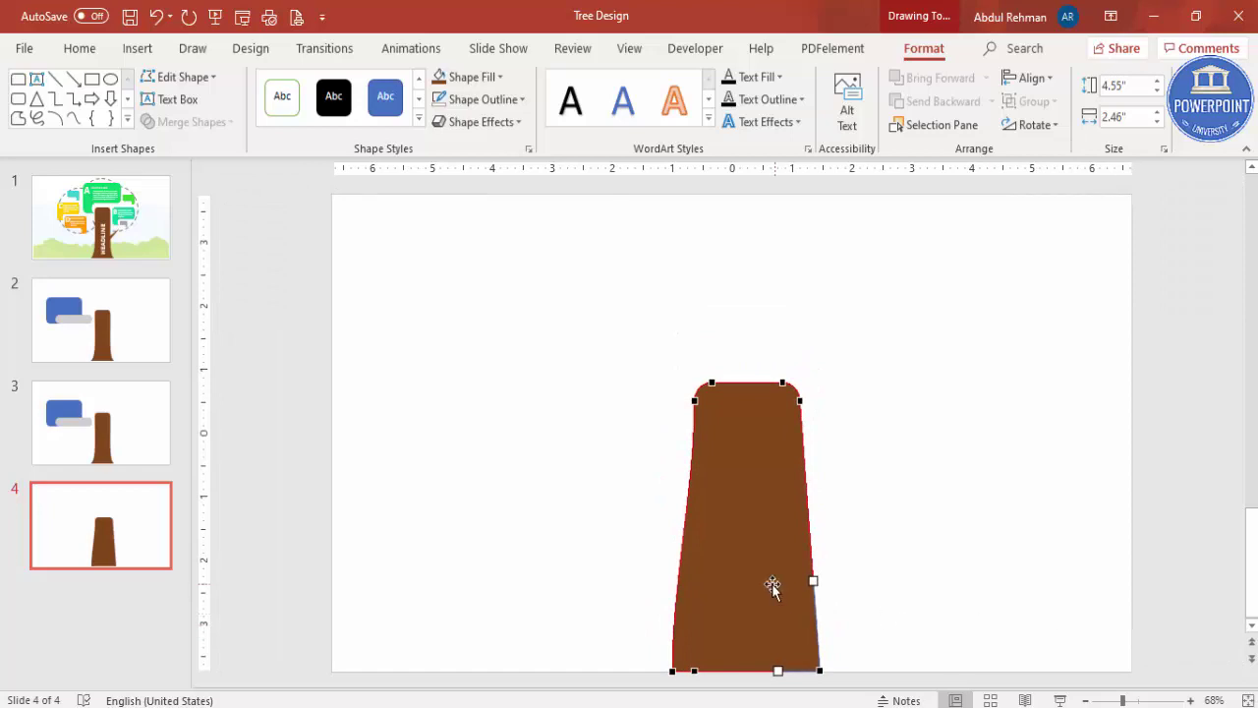
{"action": "left_click_drag", "start_coordinate": [811, 593], "coordinate": [786, 635]}
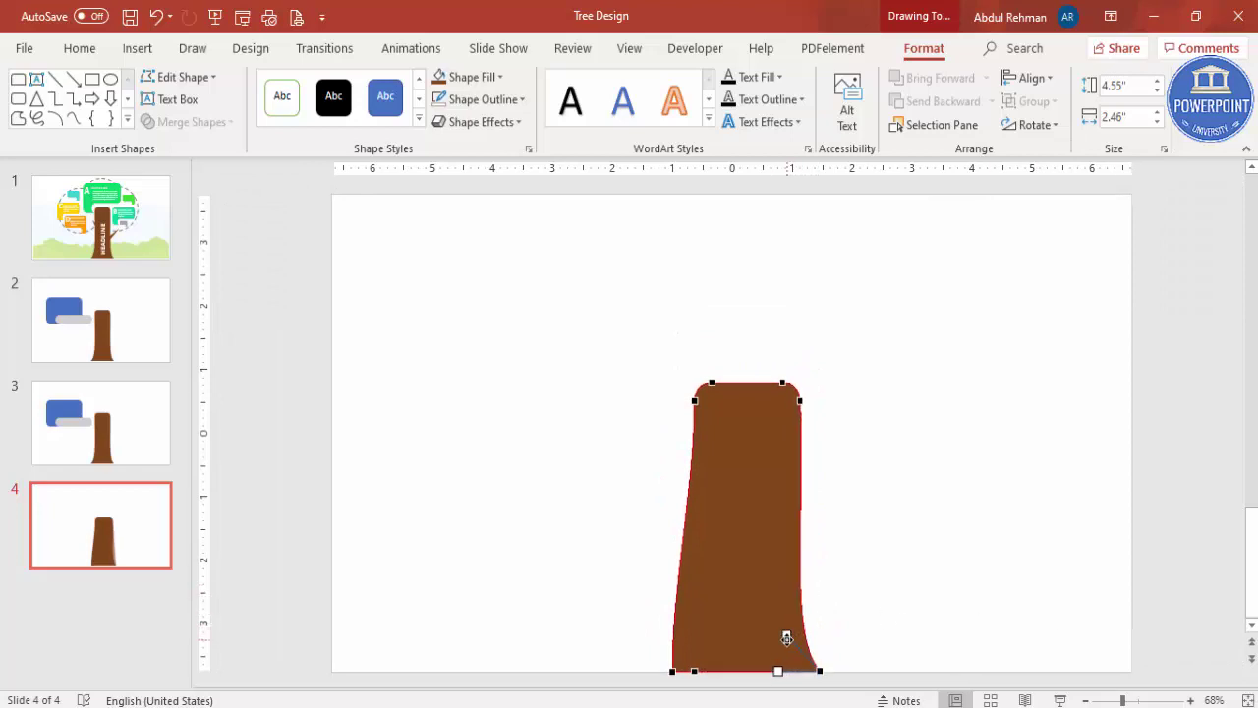
Curve the trunk's left edge inward and remove its bottom-left point
{"action": "left_click", "coordinate": [675, 670]}
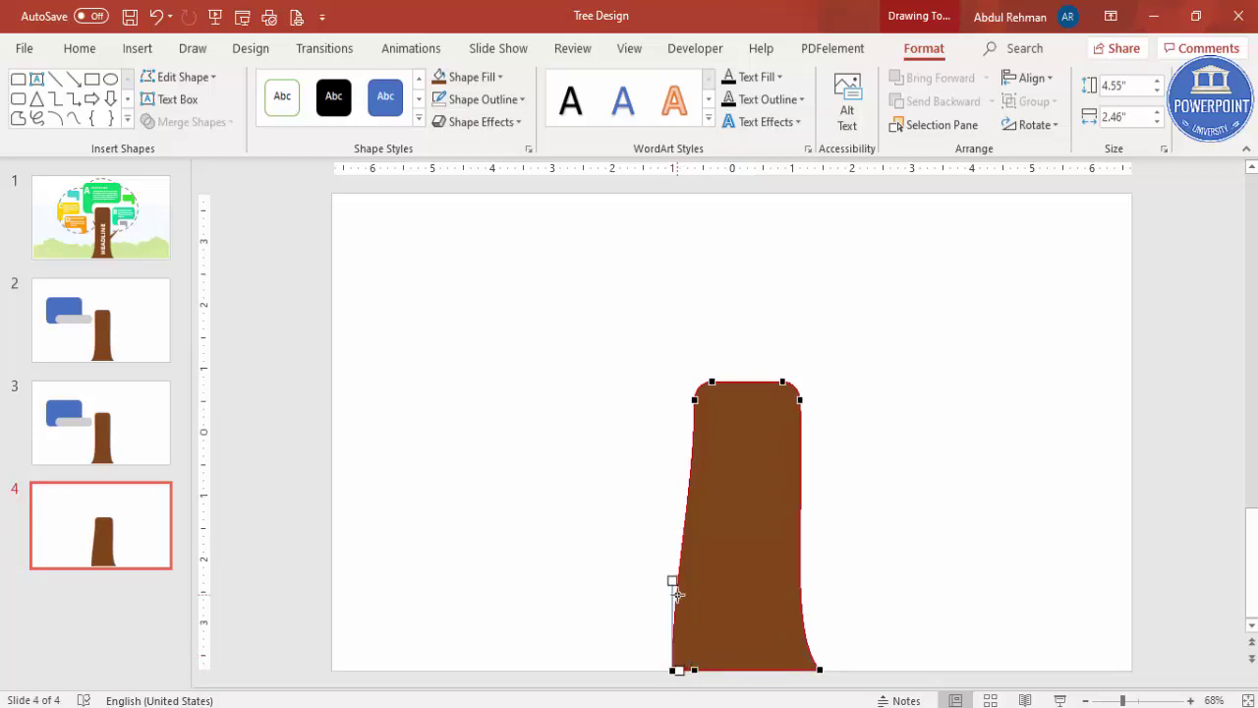
{"action": "left_click_drag", "start_coordinate": [673, 581], "coordinate": [709, 599]}
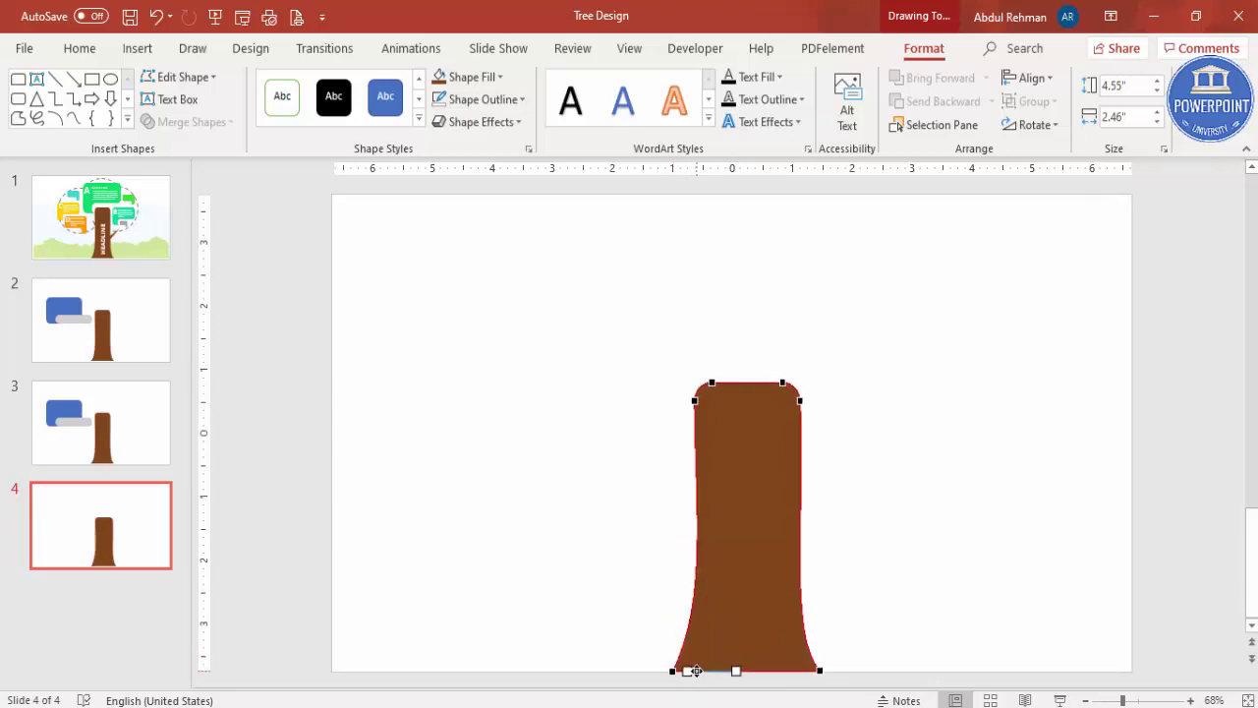
{"action": "right_click", "coordinate": [696, 670]}
{"action": "left_click", "coordinate": [755, 514]}
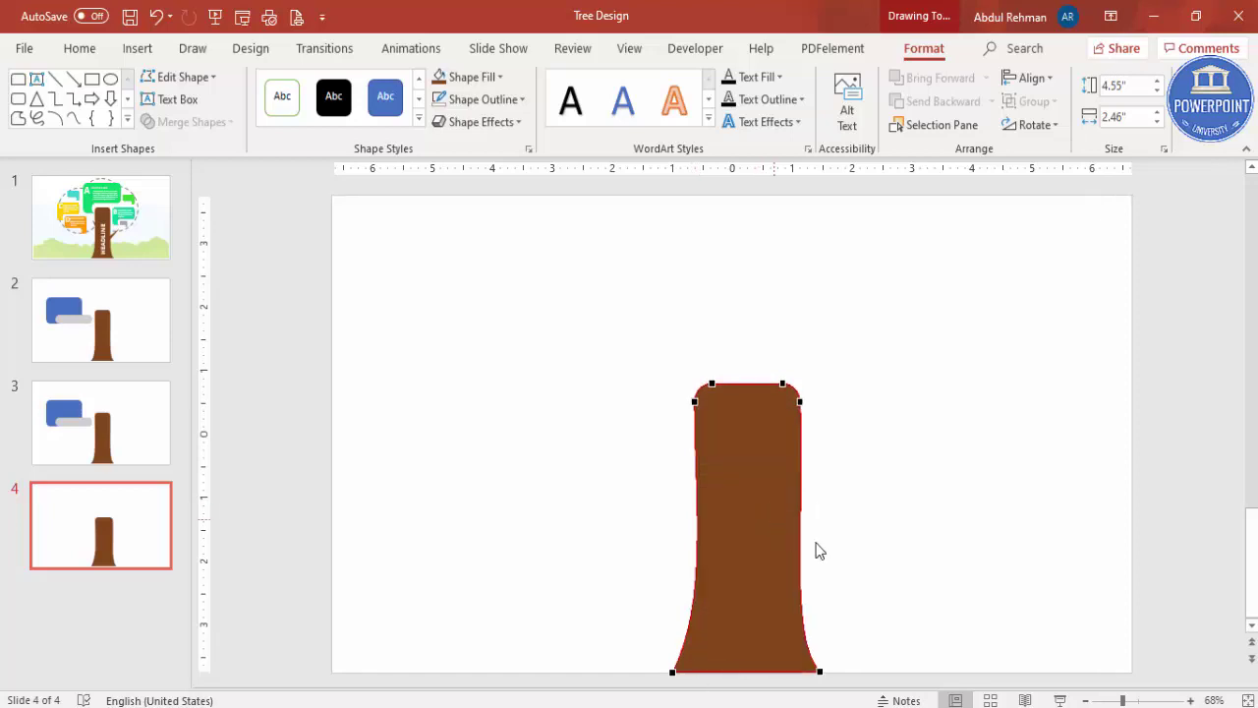
{"action": "left_click", "coordinate": [878, 597]}
Re-edit the trunk's points to adjust the curve of its left edge
{"action": "right_click", "coordinate": [753, 543]}
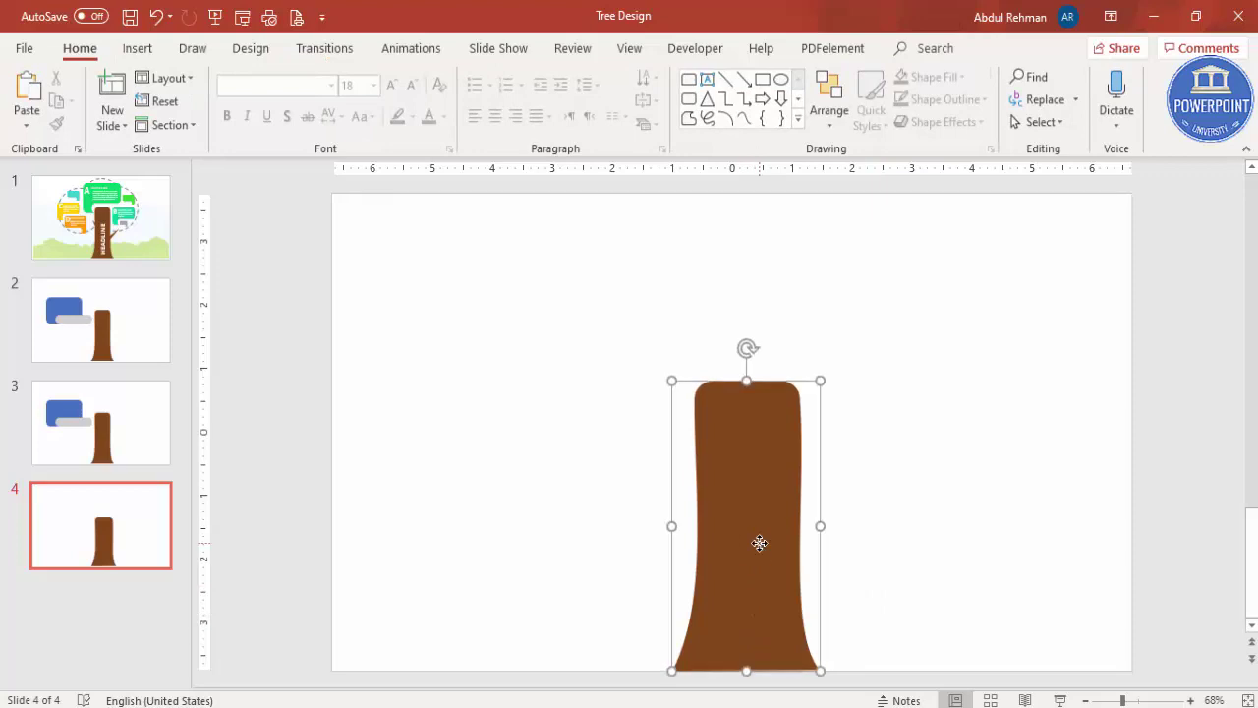
{"action": "left_click", "coordinate": [809, 284]}
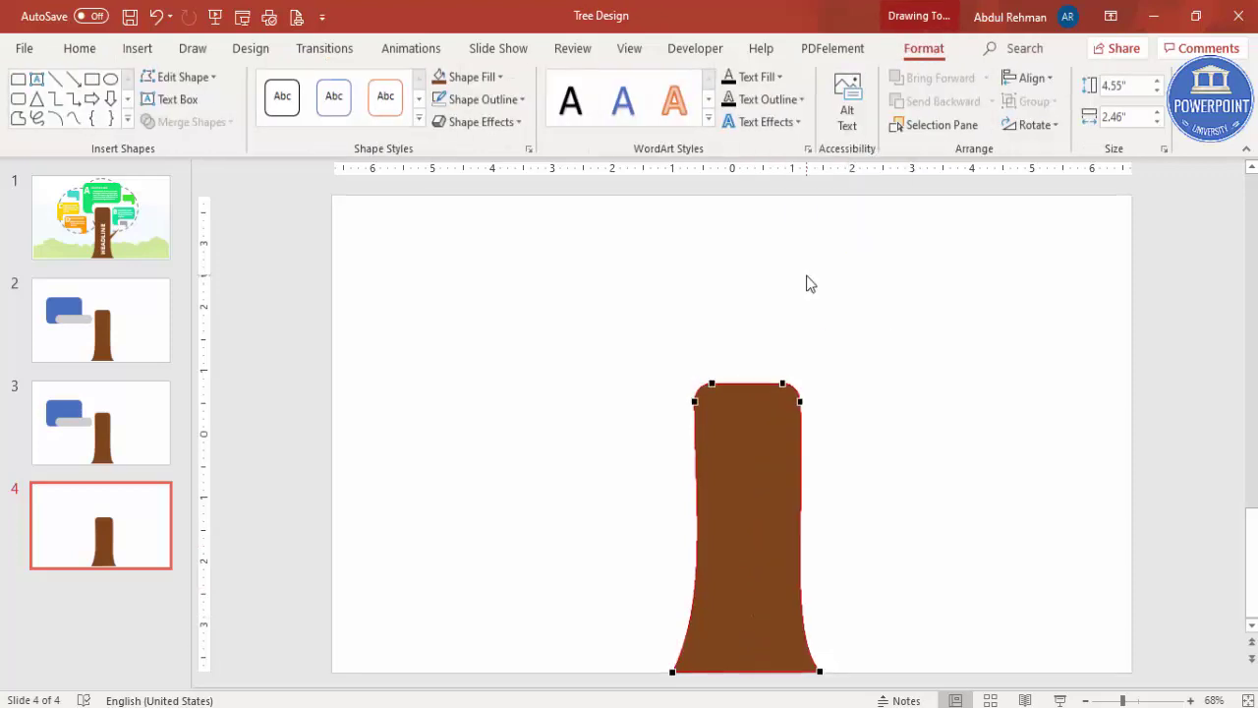
{"action": "left_click", "coordinate": [673, 670]}
{"action": "left_click_drag", "start_coordinate": [706, 603], "coordinate": [720, 609]}
{"action": "left_click", "coordinate": [820, 671]}
{"action": "left_click", "coordinate": [863, 559]}
Refine the flare of the trunk's left edge once more and deselect it
{"action": "left_click", "coordinate": [735, 465]}
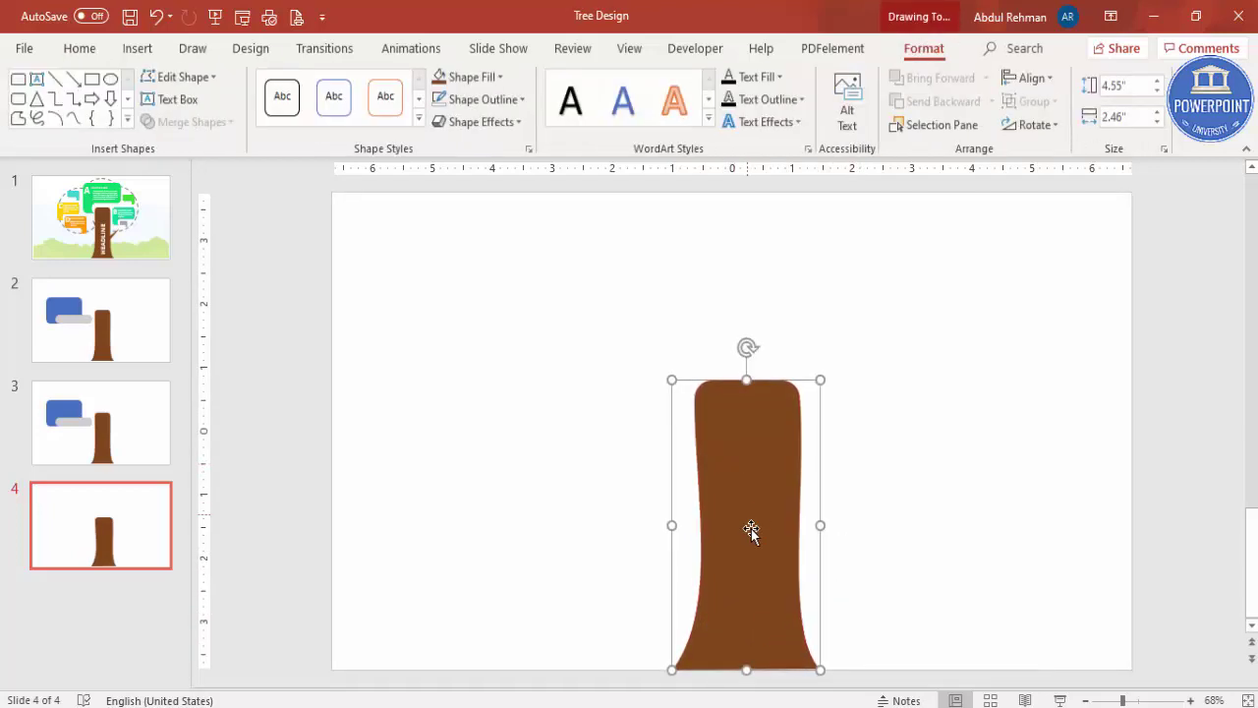
{"action": "right_click", "coordinate": [752, 538]}
{"action": "left_click", "coordinate": [829, 289]}
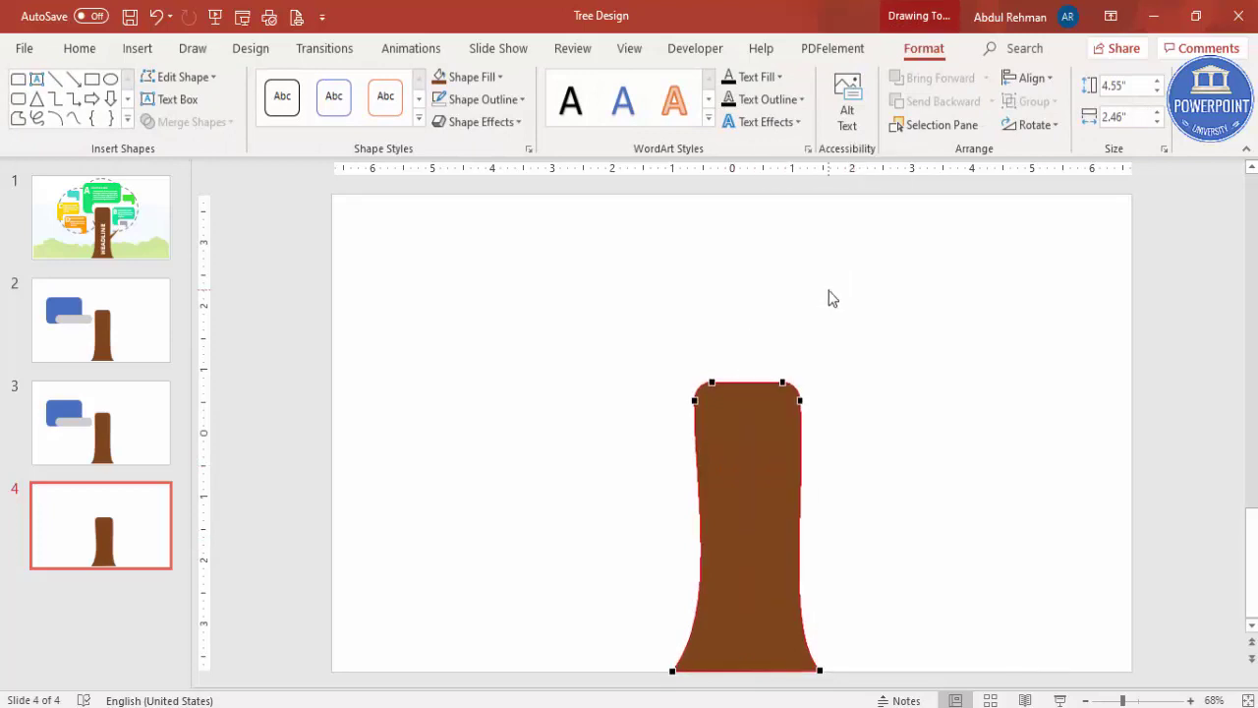
{"action": "left_click", "coordinate": [673, 674]}
{"action": "left_click_drag", "start_coordinate": [719, 609], "coordinate": [704, 608]}
{"action": "left_click", "coordinate": [904, 568]}
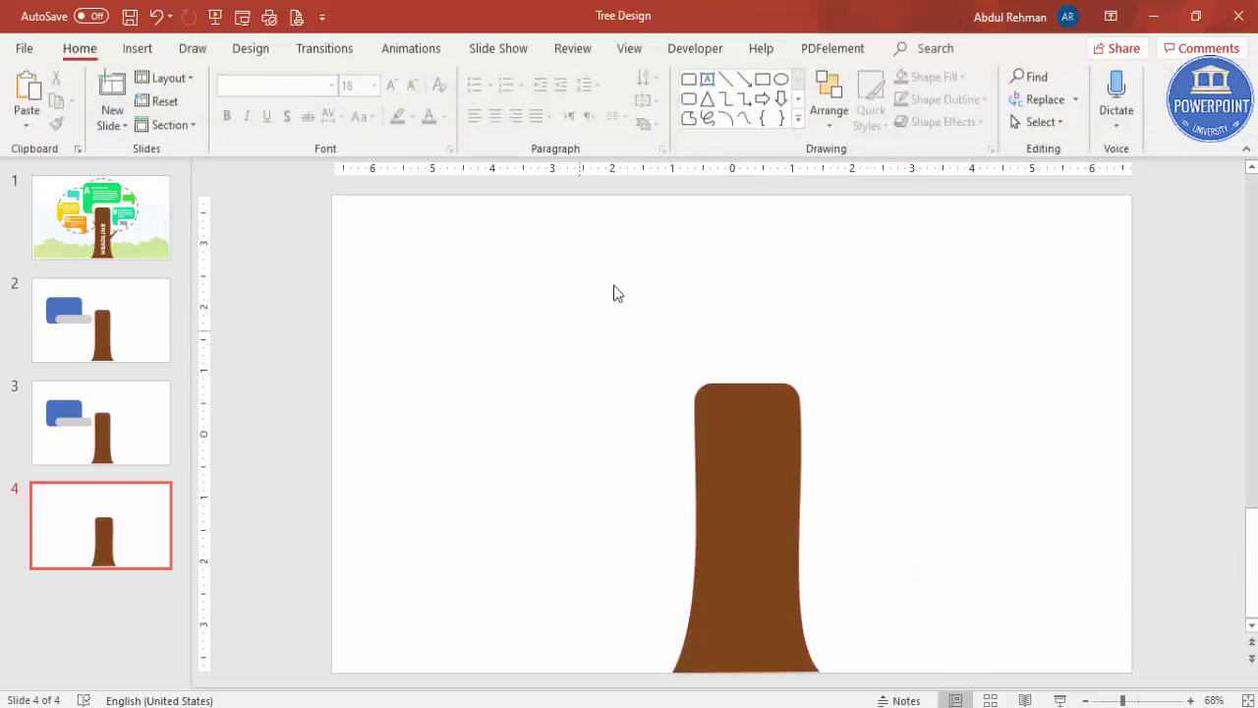
{"action": "left_click", "coordinate": [142, 51]}
Draw a blue rounded rectangle at the trunk's upper left with no outline
{"action": "left_click", "coordinate": [295, 103]}
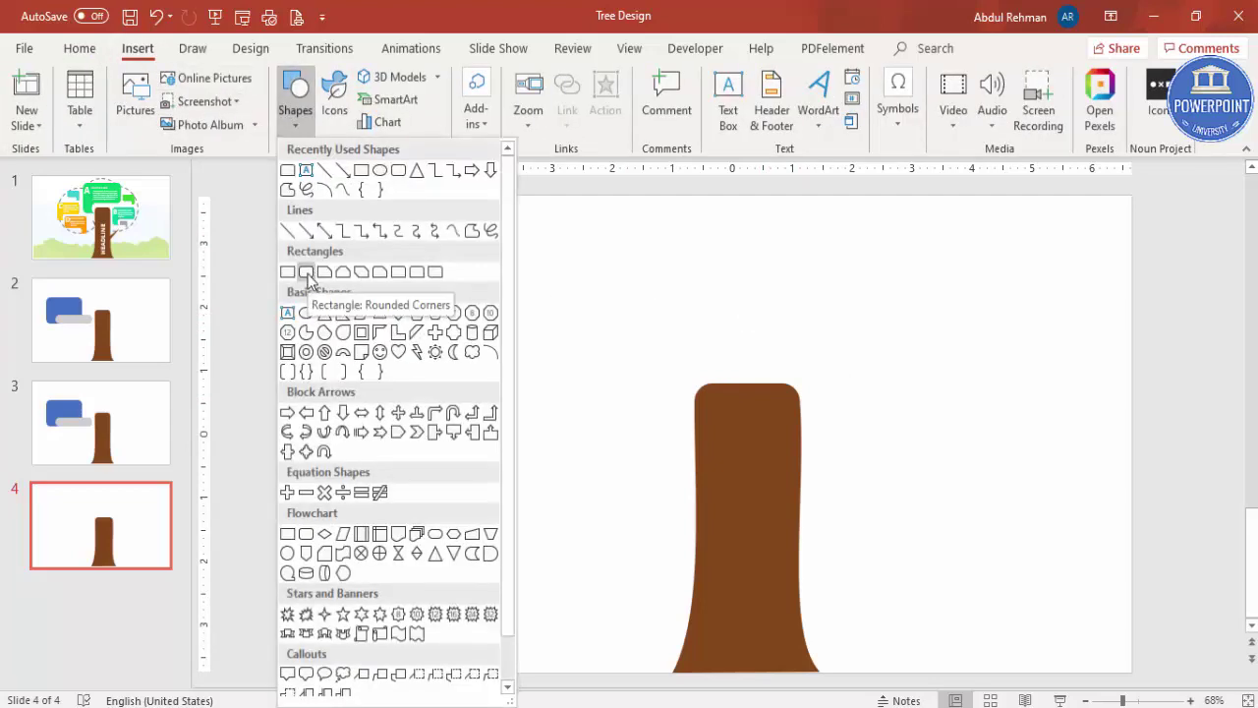
{"action": "left_click", "coordinate": [306, 273]}
{"action": "left_click_drag", "start_coordinate": [438, 273], "coordinate": [672, 430]}
{"action": "left_click_drag", "start_coordinate": [632, 379], "coordinate": [593, 360]}
{"action": "left_click", "coordinate": [520, 101]}
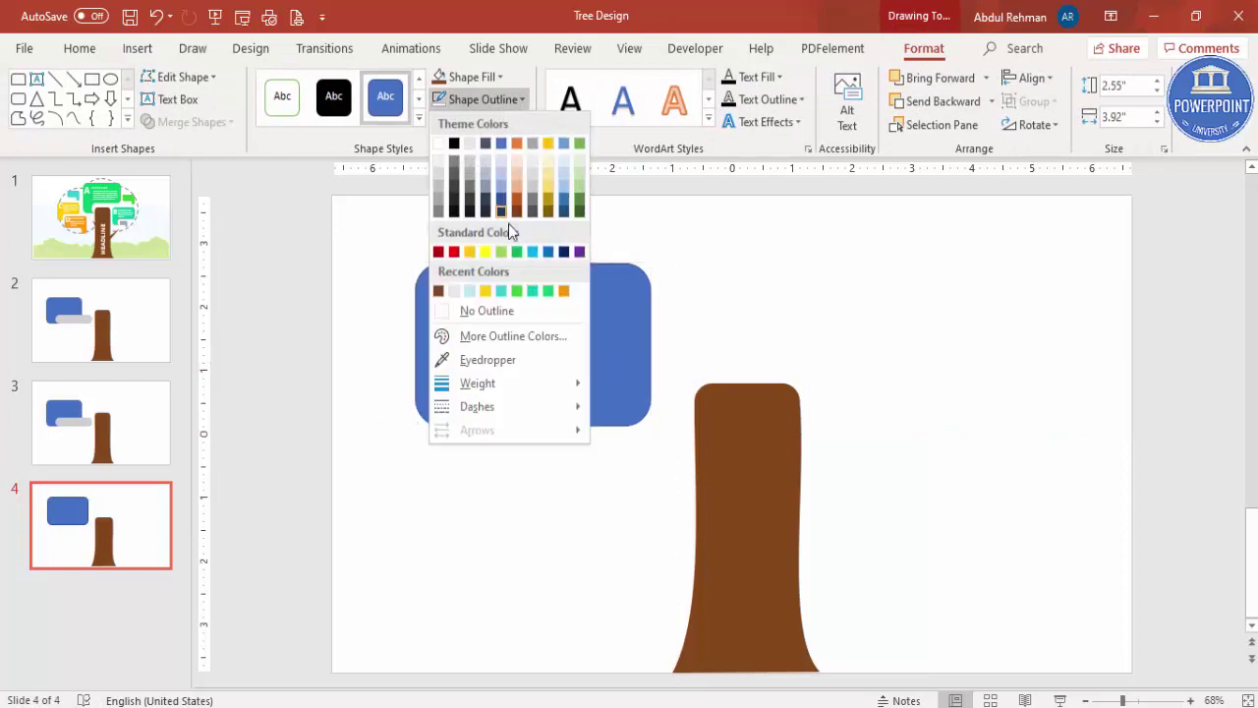
{"action": "left_click", "coordinate": [477, 308]}
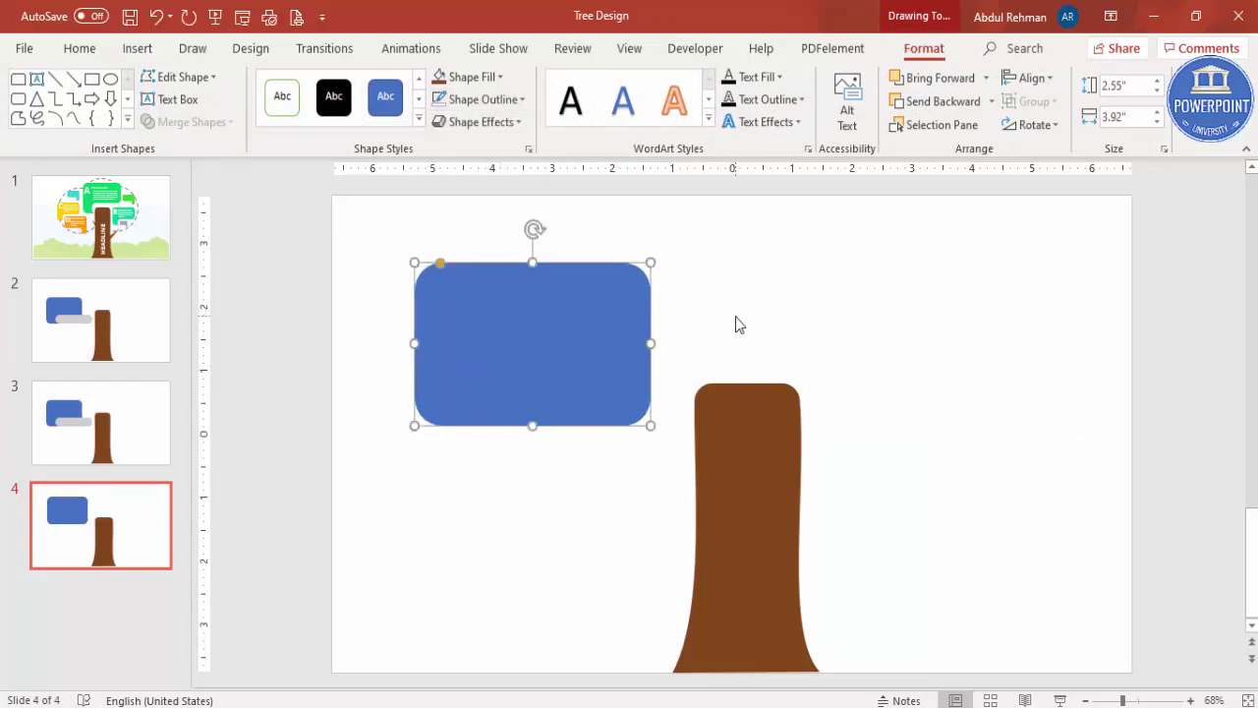
{"action": "left_click", "coordinate": [739, 324]}
{"action": "left_click", "coordinate": [547, 323]}
Duplicate it as a light grey bar over the blue shape's lower right, widened to 3.63"
{"action": "left_click_drag", "start_coordinate": [542, 329], "coordinate": [705, 321]}
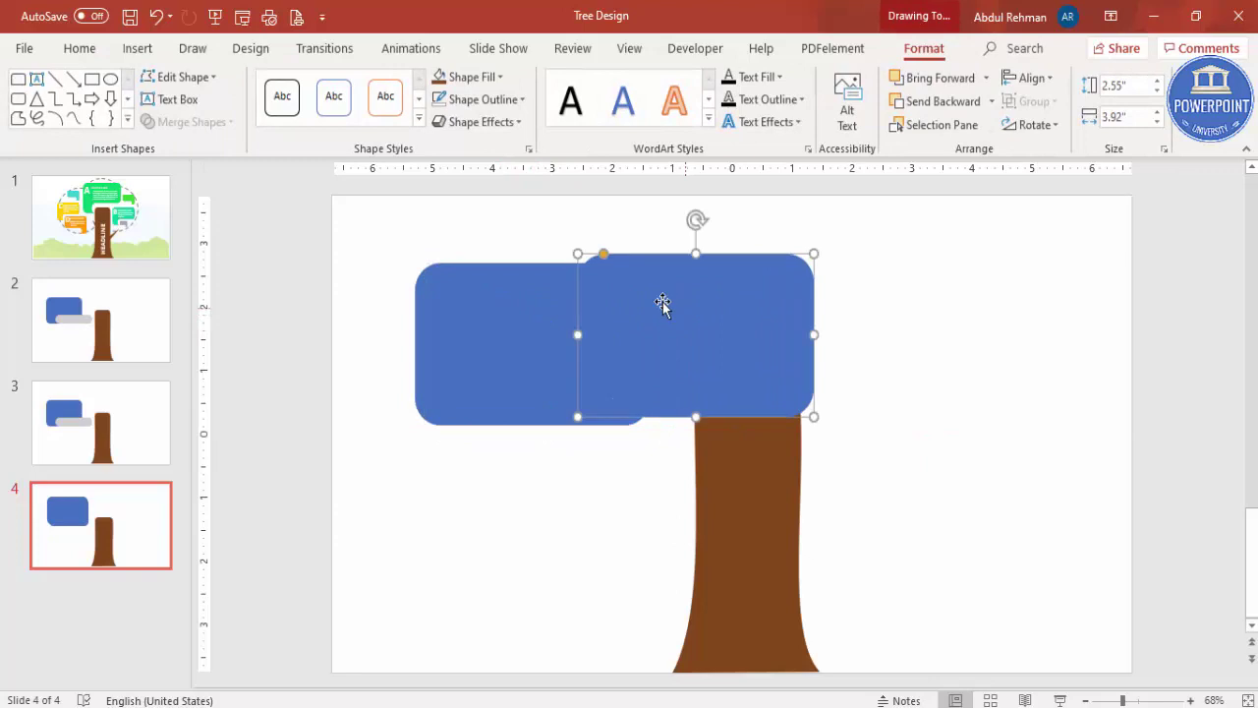
{"action": "left_click", "coordinate": [472, 76]}
{"action": "left_click", "coordinate": [454, 140]}
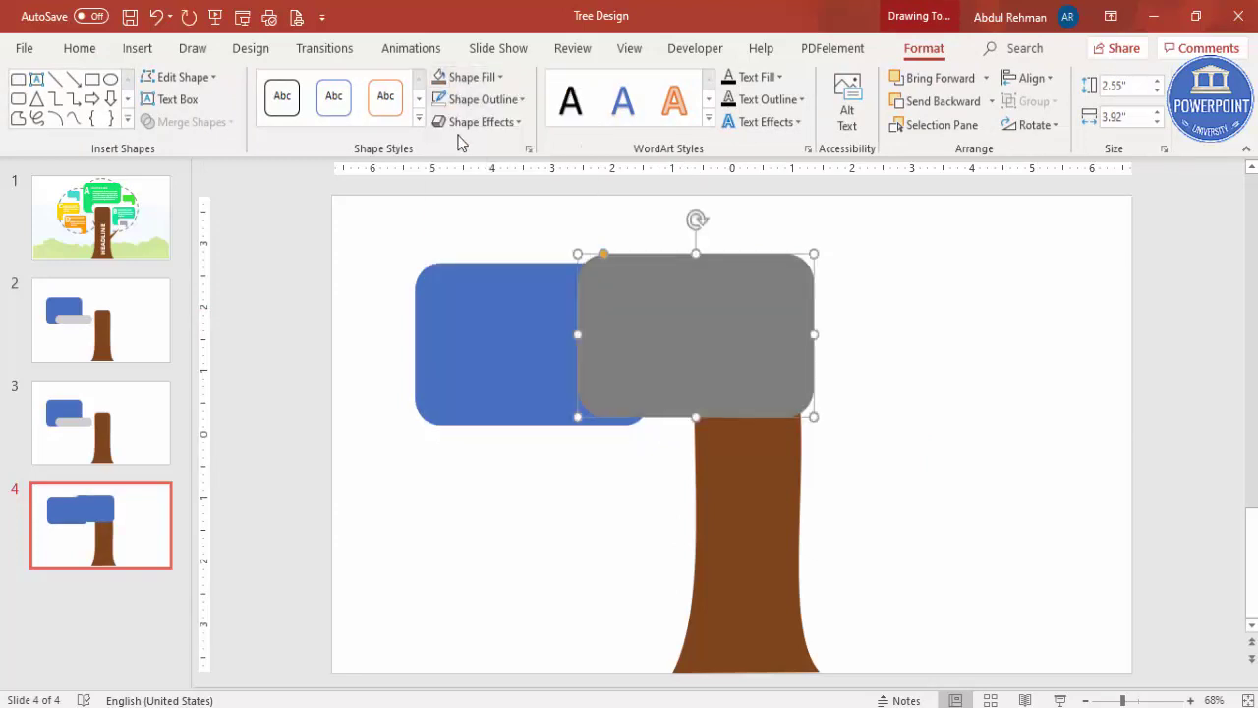
{"action": "left_click", "coordinate": [462, 87]}
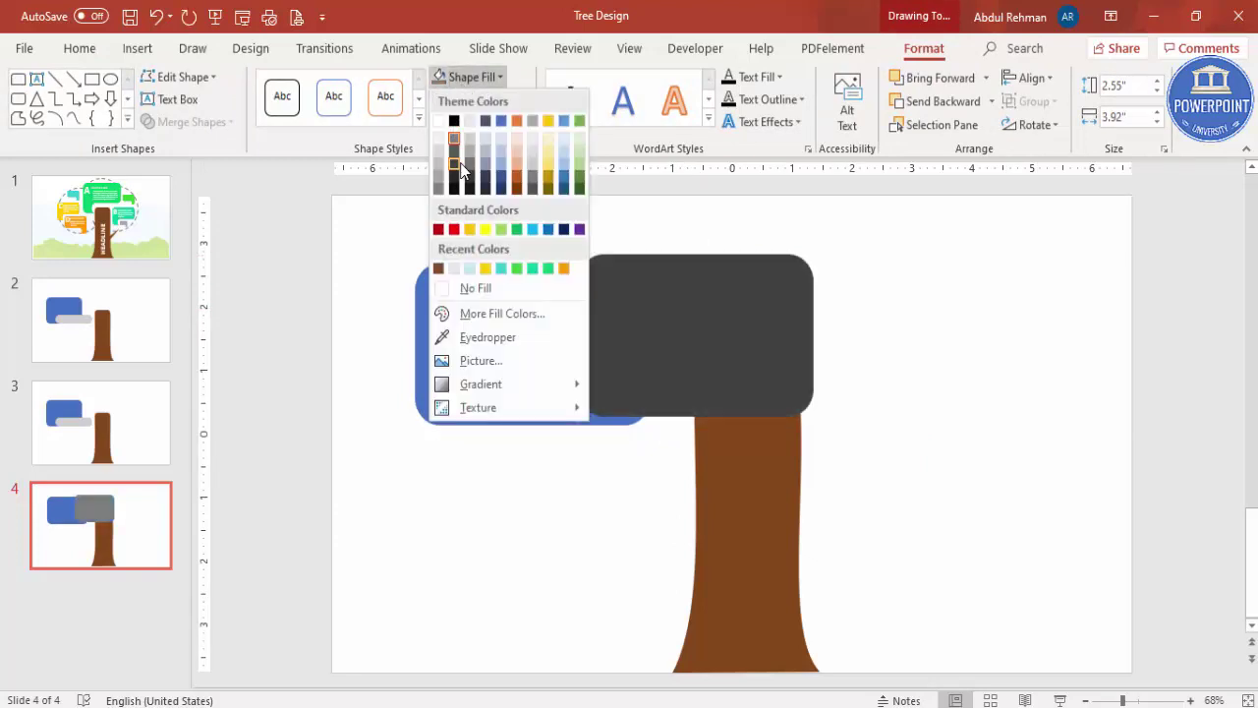
{"action": "left_click", "coordinate": [440, 157]}
{"action": "left_click_drag", "start_coordinate": [580, 255], "coordinate": [492, 362]}
{"action": "left_click_drag", "start_coordinate": [627, 397], "coordinate": [681, 396]}
{"action": "left_click_drag", "start_coordinate": [573, 396], "coordinate": [567, 393]}
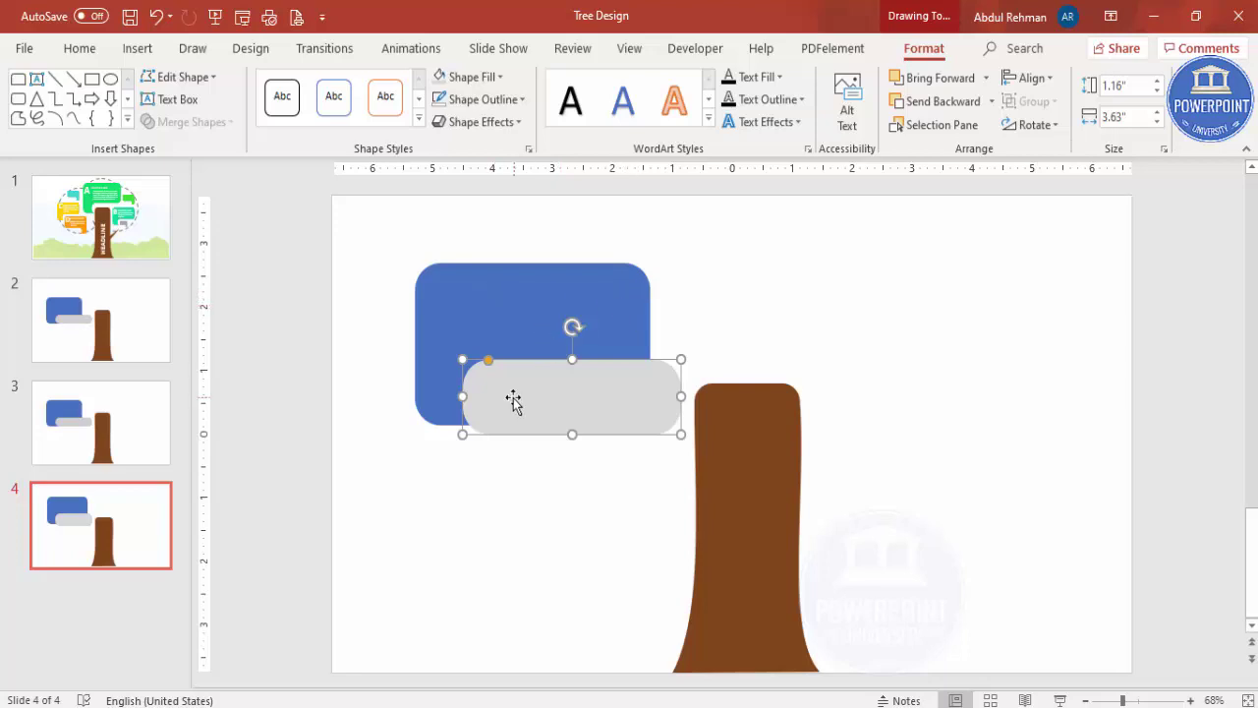
Adjust the grey bar's height and place a copy at the slide's upper right
{"action": "left_click", "coordinate": [686, 341]}
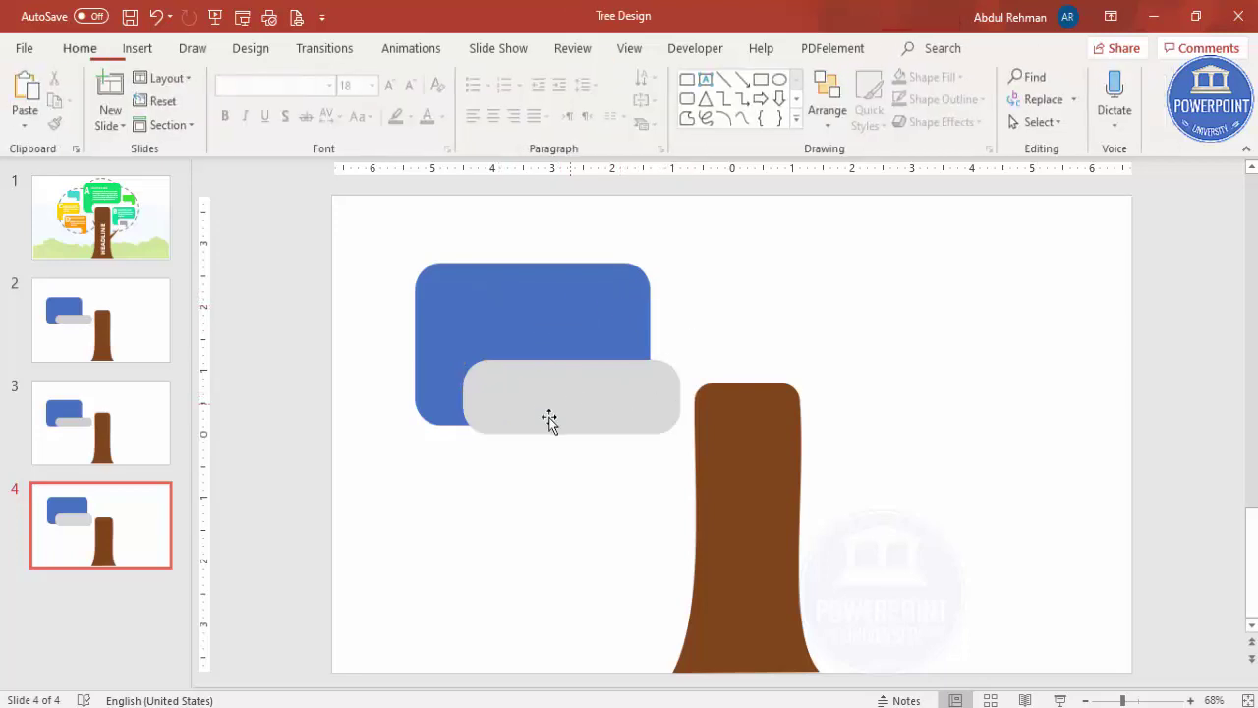
{"action": "left_click", "coordinate": [571, 416]}
{"action": "left_click_drag", "start_coordinate": [572, 434], "coordinate": [570, 434]}
{"action": "left_click", "coordinate": [513, 482]}
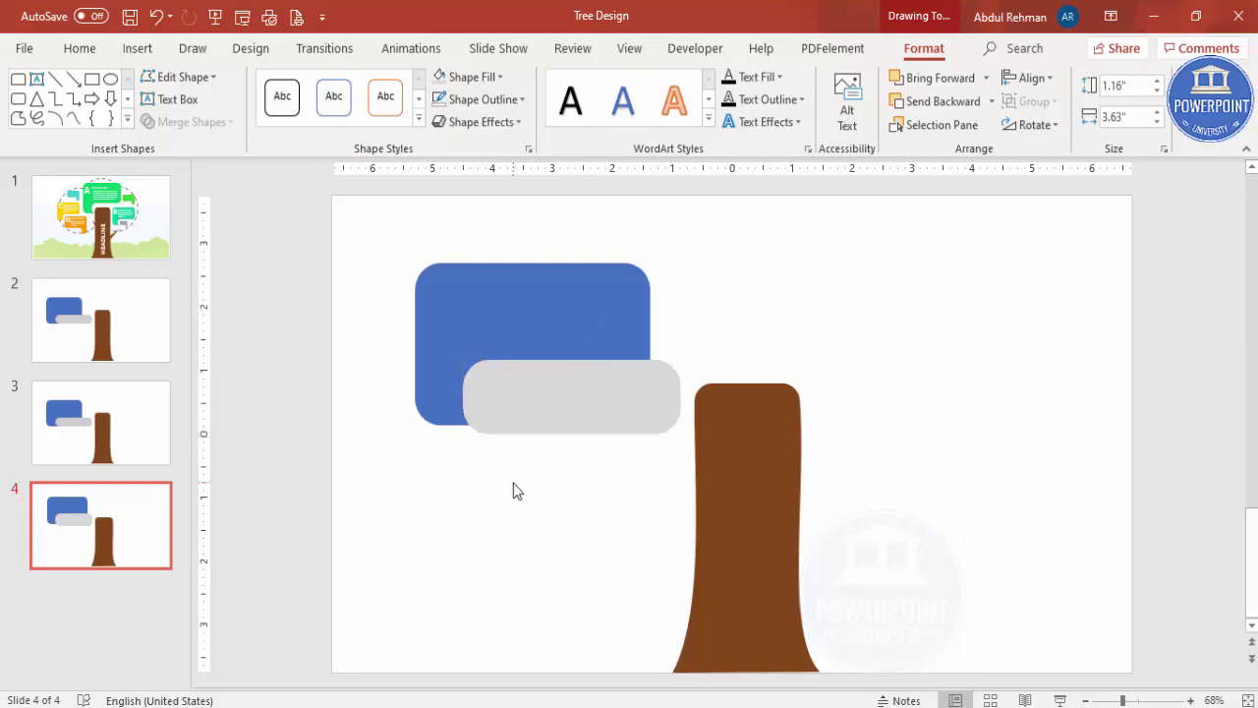
{"action": "left_click", "coordinate": [550, 393]}
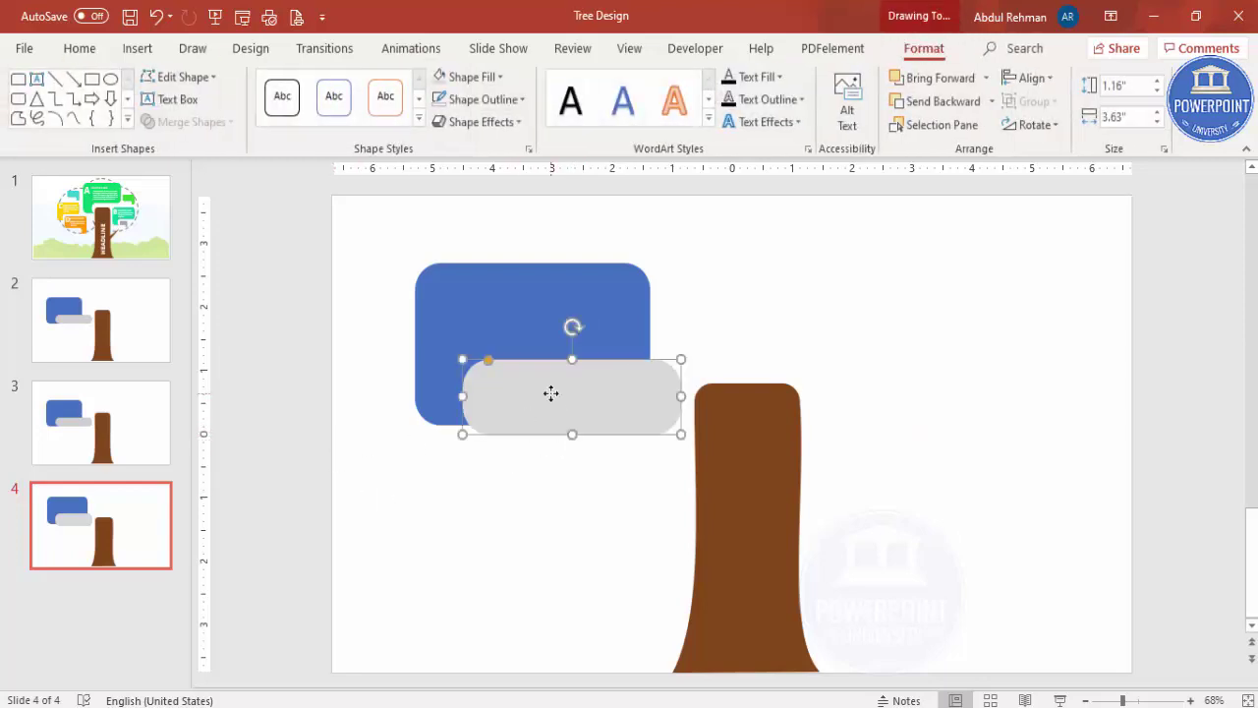
{"action": "left_click_drag", "start_coordinate": [551, 393], "coordinate": [801, 263]}
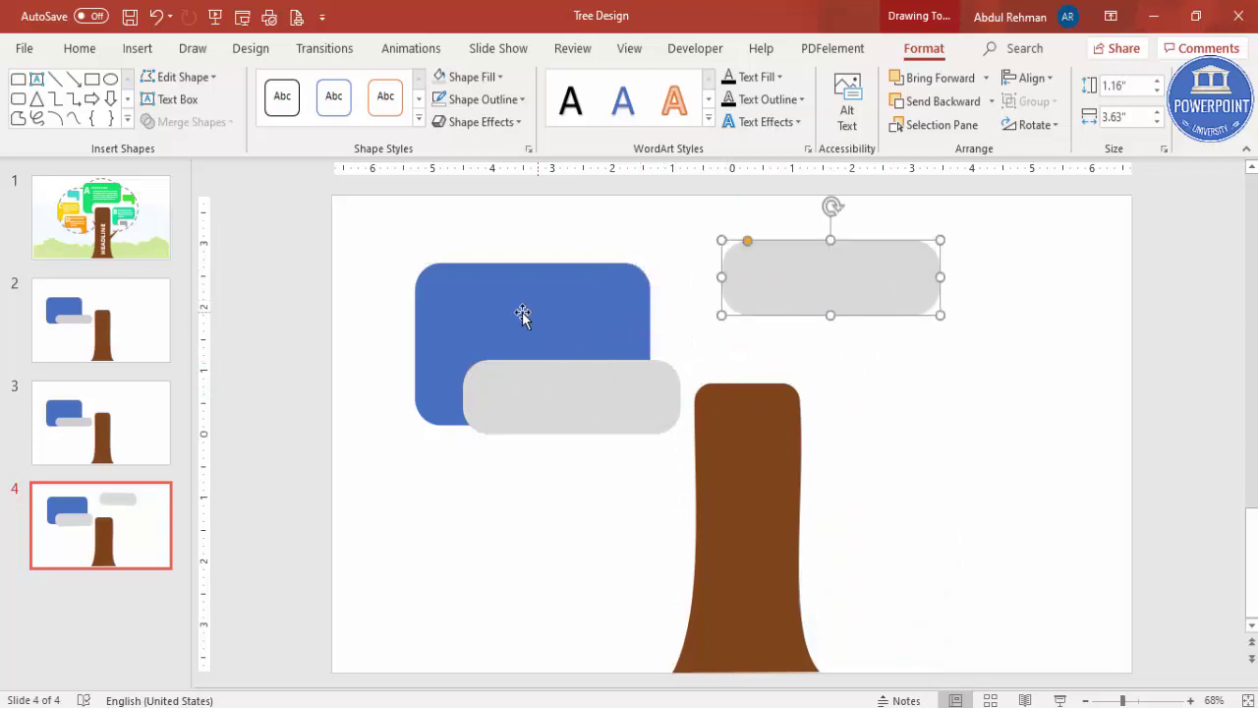
Subtract the lower grey bar from the blue rectangle to notch its lower right
{"action": "left_click", "coordinate": [488, 304]}
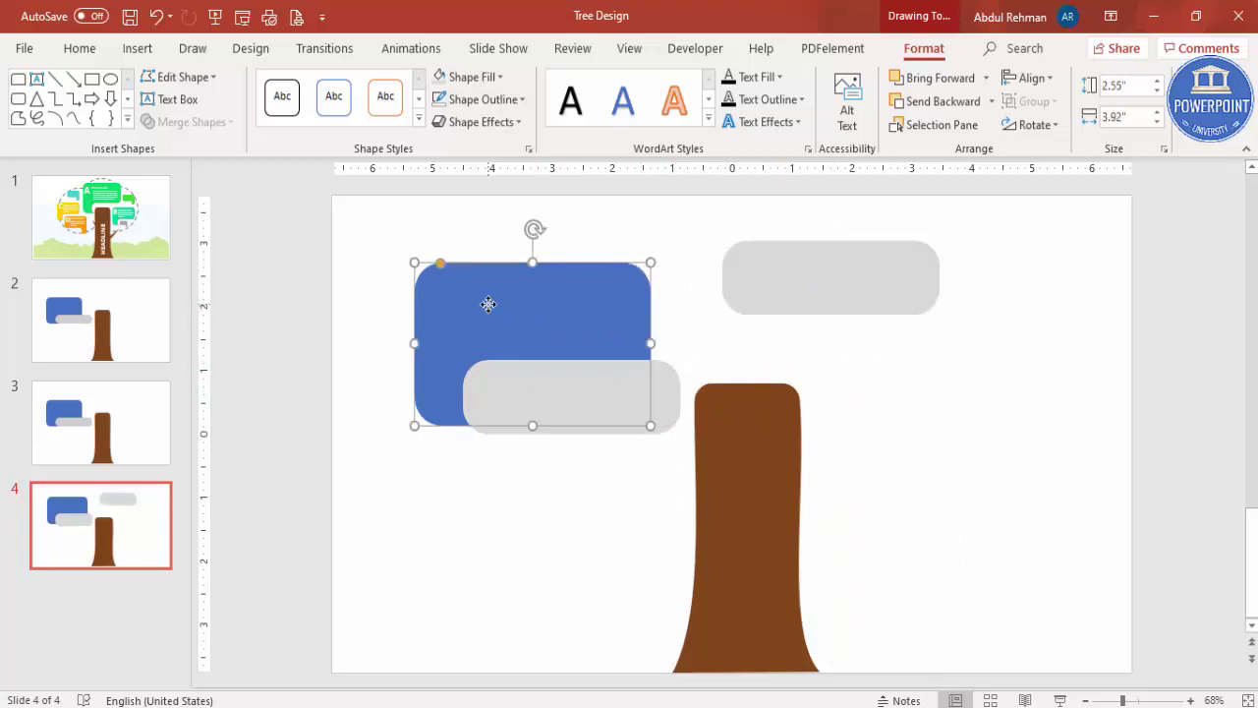
{"action": "left_click", "coordinate": [666, 395], "text": "shift"}
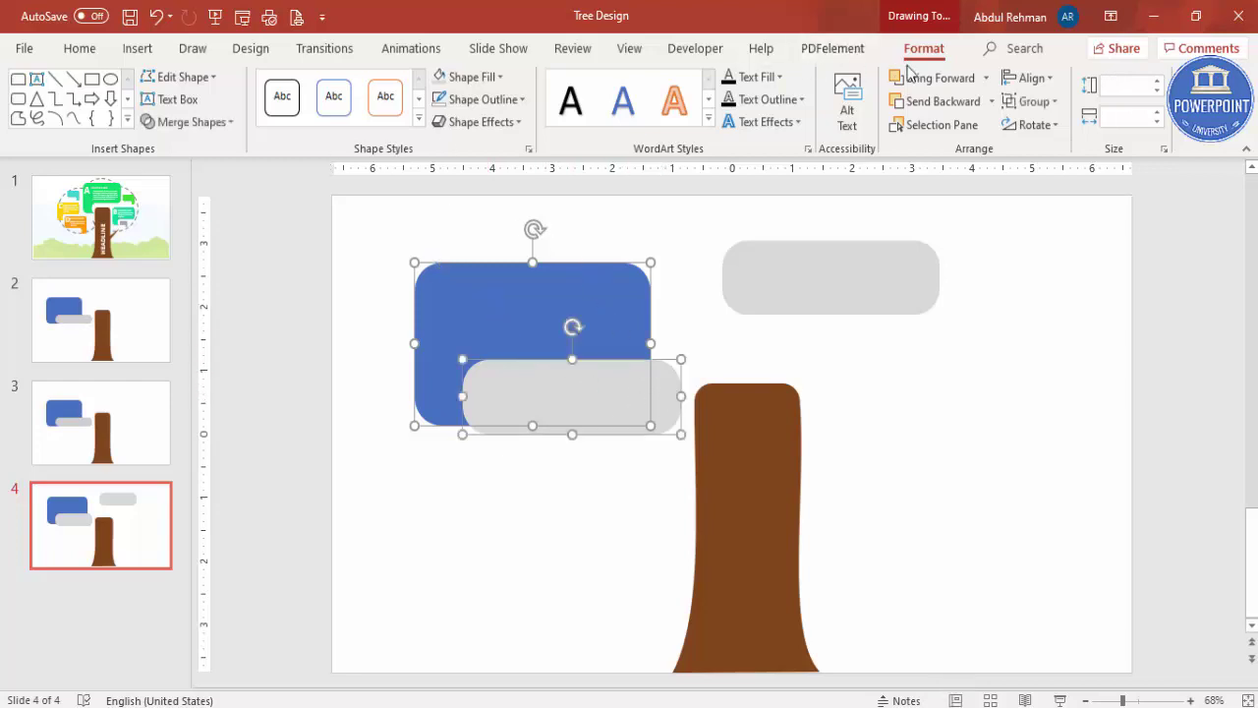
{"action": "left_click", "coordinate": [207, 122]}
{"action": "left_click", "coordinate": [211, 242]}
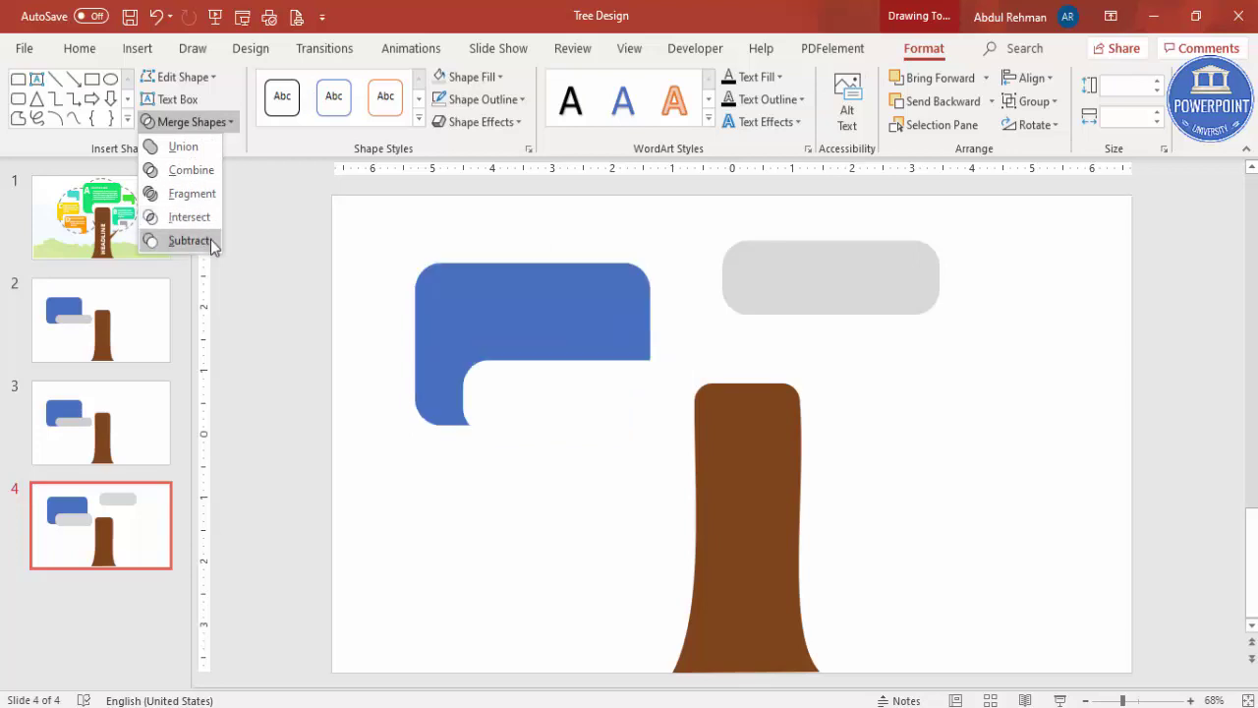
{"action": "left_click", "coordinate": [207, 239]}
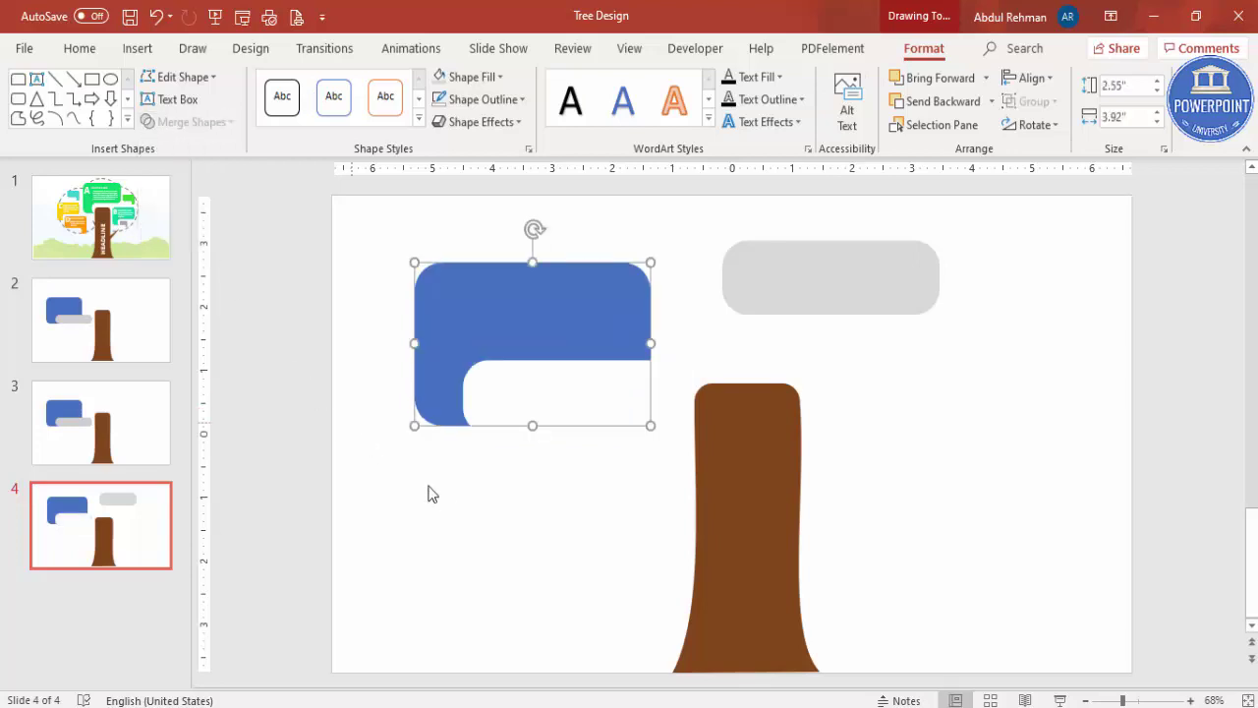
{"action": "left_click", "coordinate": [482, 417]}
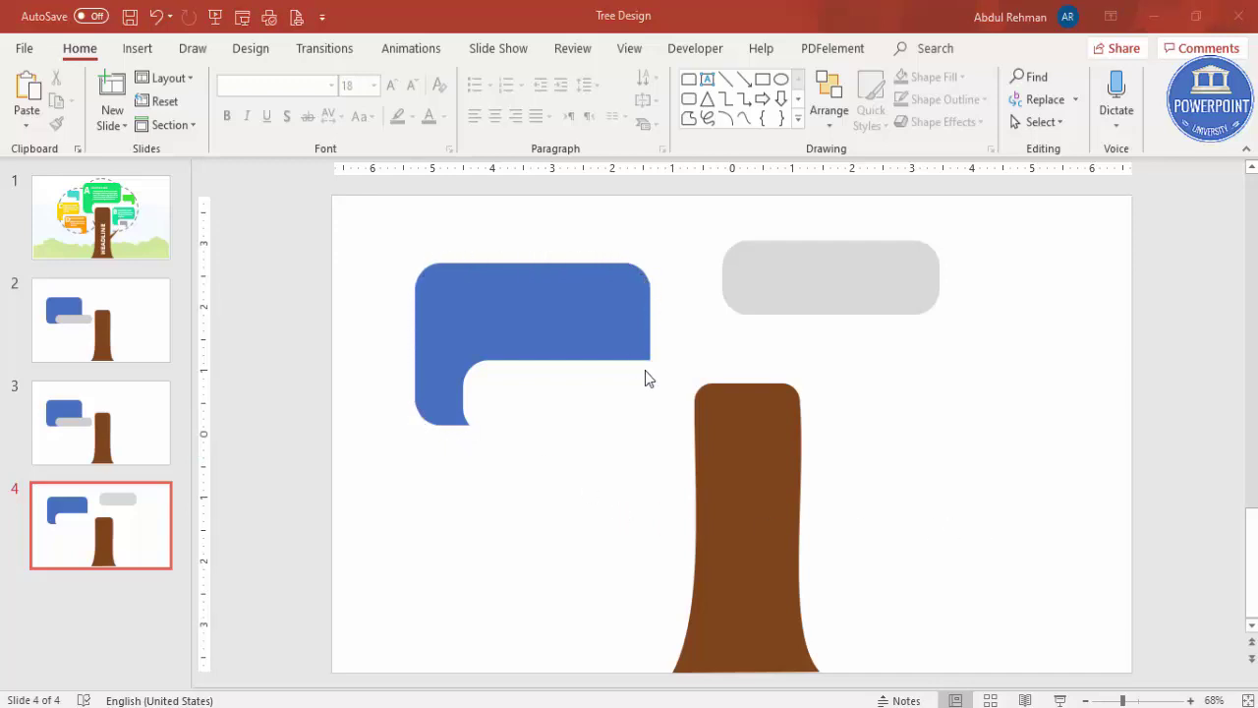
Move the spare grey bar onto the blue shape's top and set its transparency to 13%
{"action": "left_click", "coordinate": [888, 289]}
{"action": "left_click_drag", "start_coordinate": [887, 289], "coordinate": [618, 337]}
{"action": "right_click", "coordinate": [619, 338]}
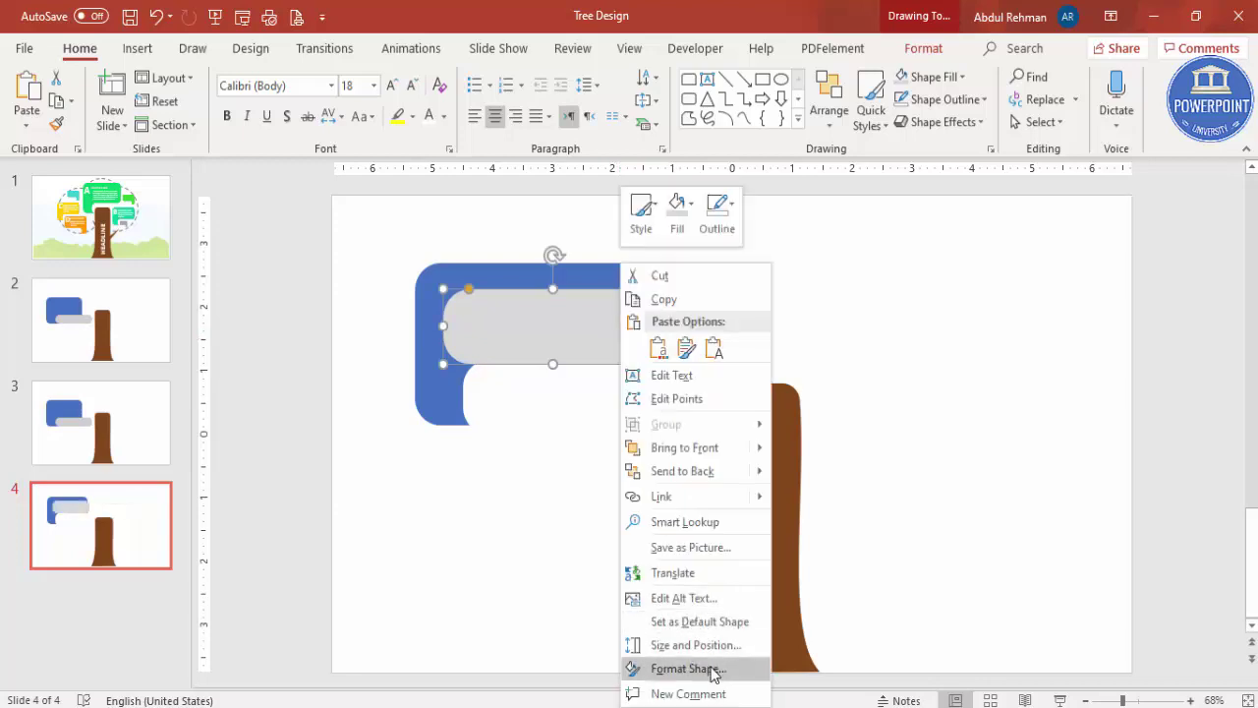
{"action": "left_click", "coordinate": [689, 669]}
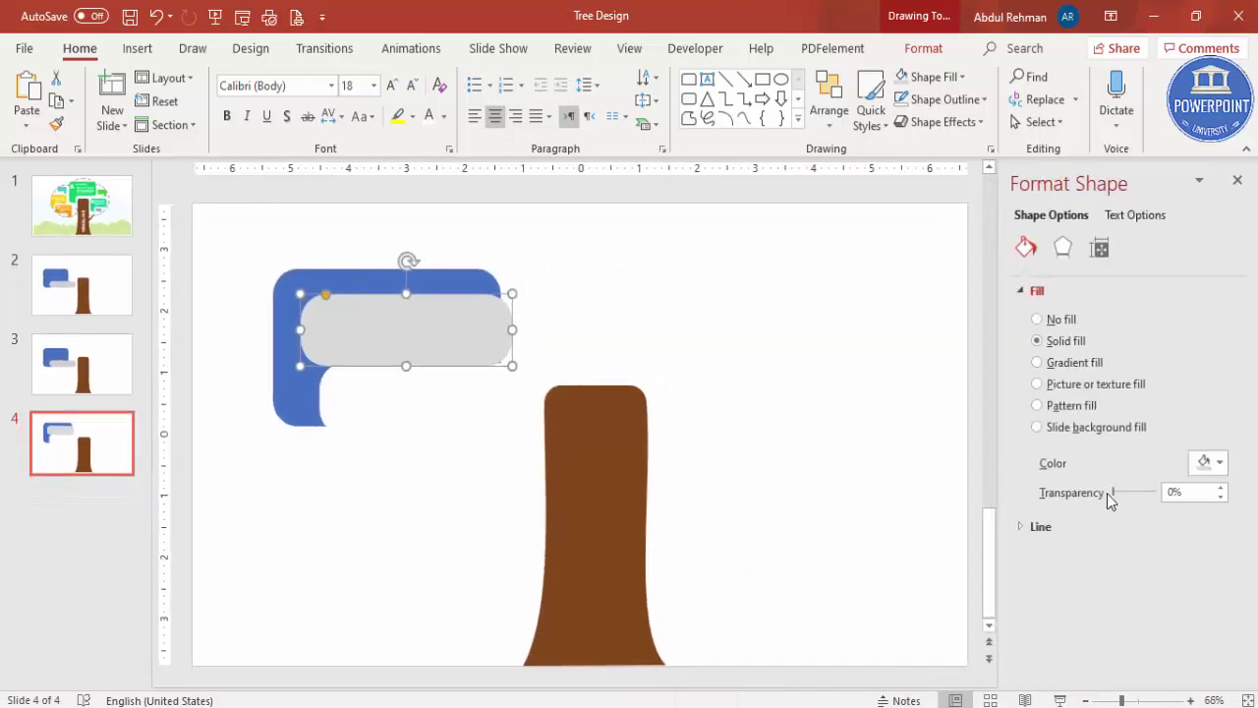
{"action": "left_click_drag", "start_coordinate": [1130, 492], "coordinate": [1156, 492]}
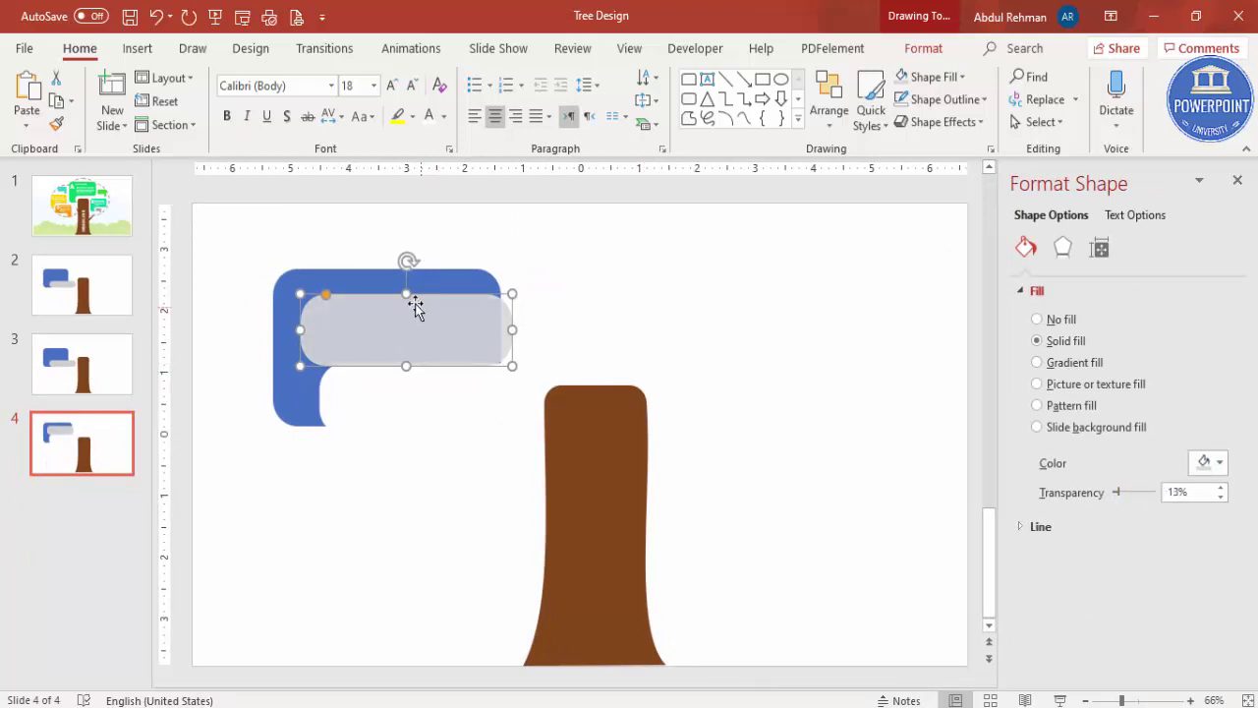
Fit the grey shape to the blue top edge, adjust its corner rounding, and select both shapes
{"action": "left_click_drag", "start_coordinate": [406, 287], "coordinate": [404, 274]}
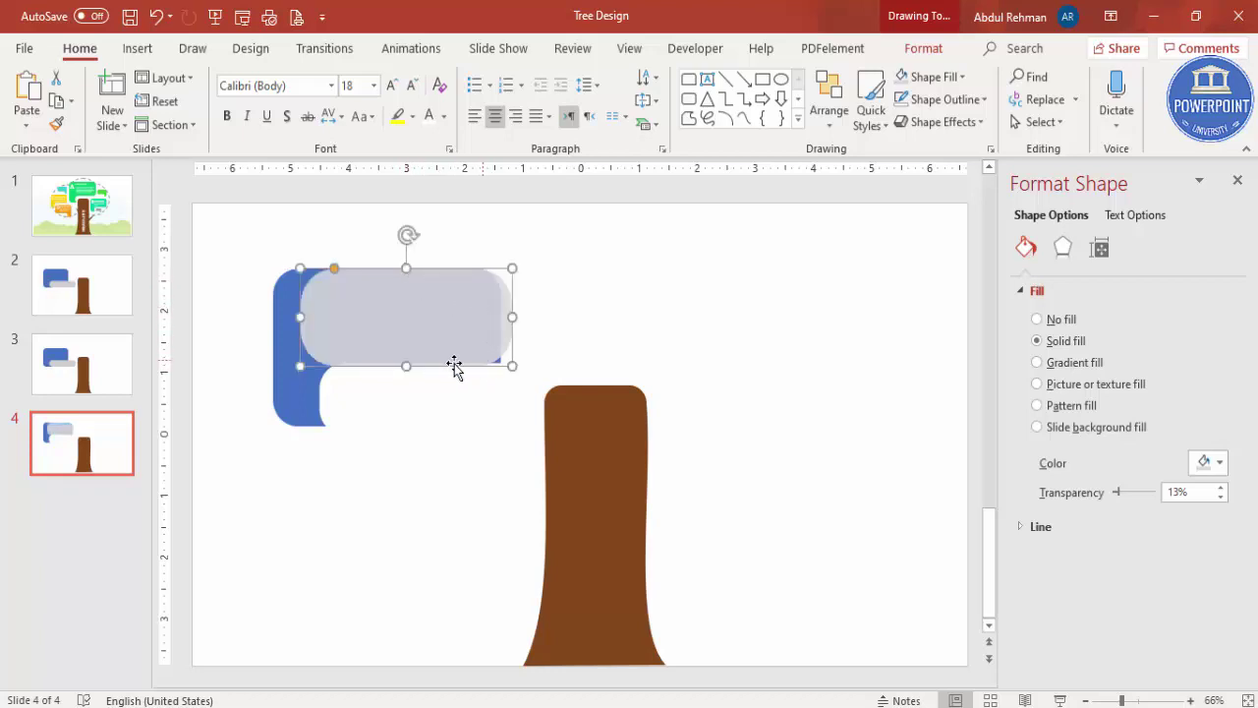
{"action": "left_click_drag", "start_coordinate": [410, 352], "coordinate": [419, 354]}
{"action": "left_click", "coordinate": [402, 396]}
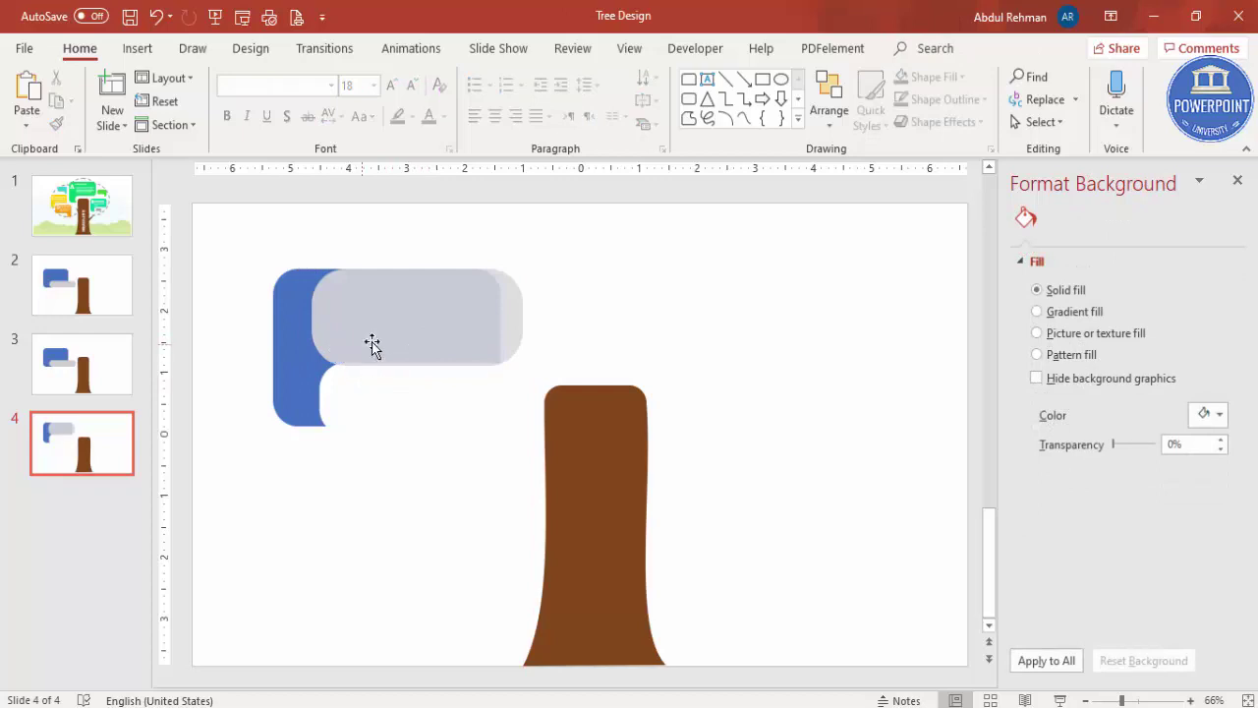
{"action": "left_click", "coordinate": [480, 297]}
{"action": "left_click_drag", "start_coordinate": [346, 270], "coordinate": [334, 271]}
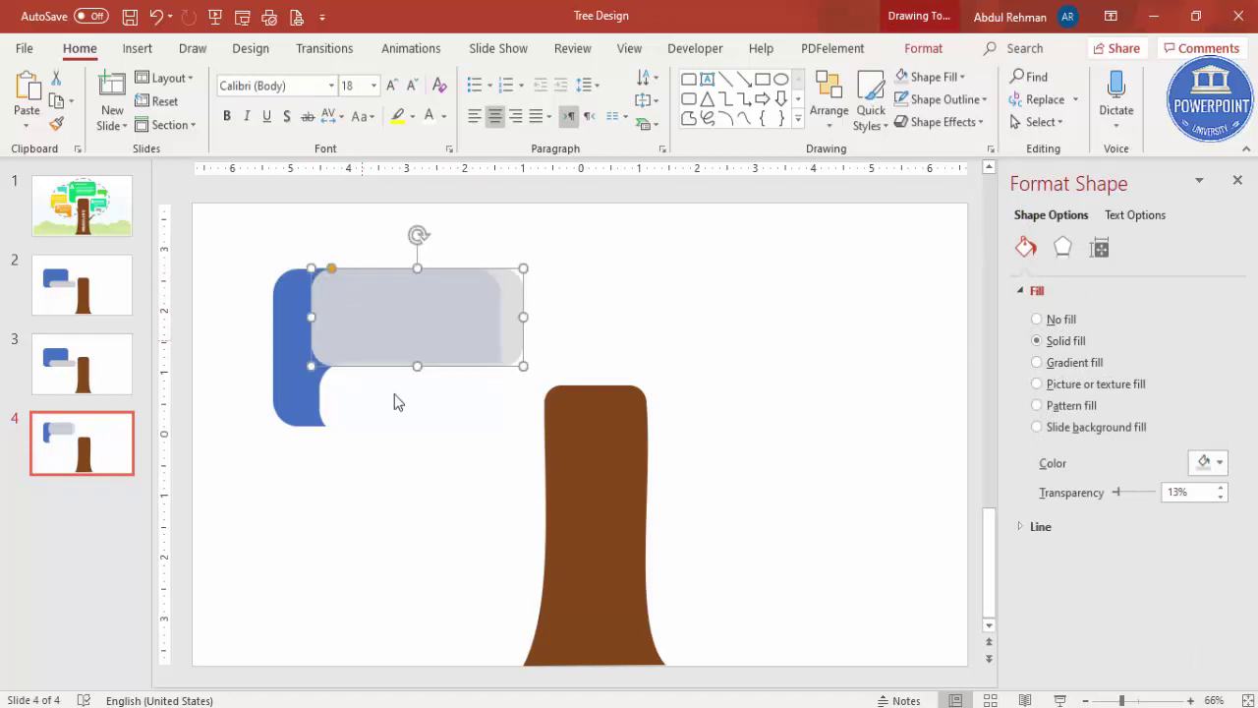
{"action": "left_click", "coordinate": [396, 403]}
{"action": "left_click", "coordinate": [288, 321]}
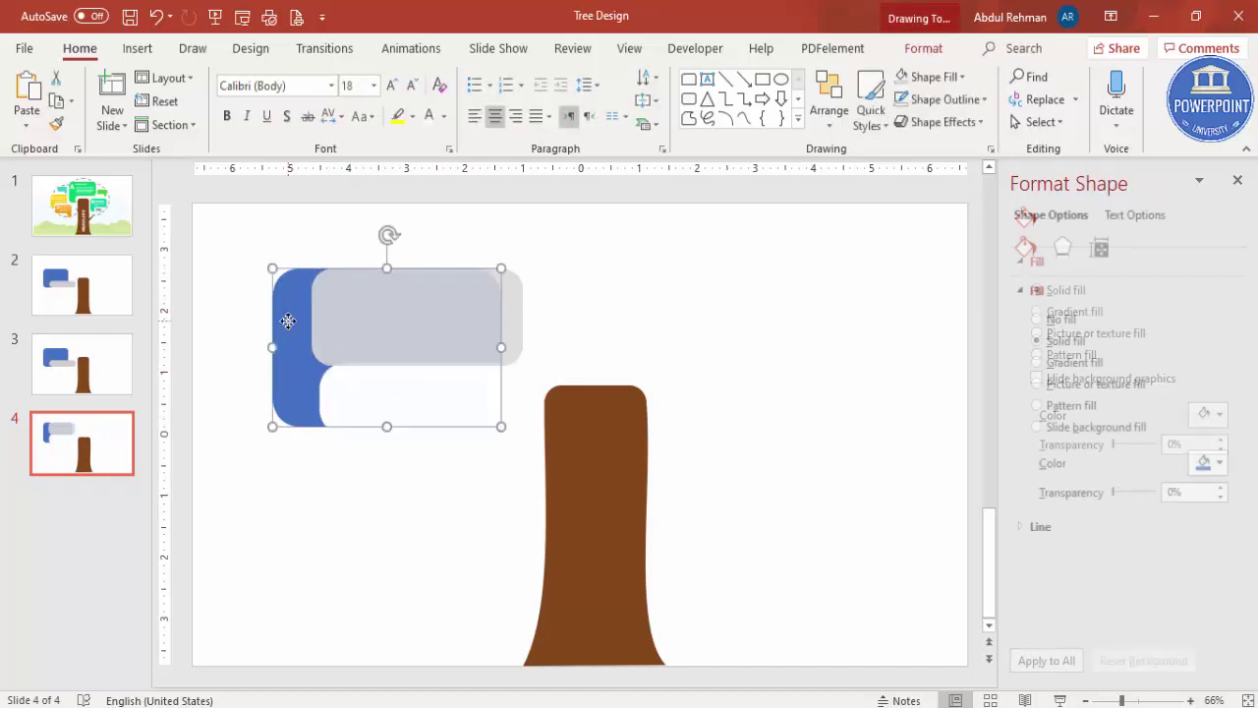
{"action": "left_click", "coordinate": [515, 301], "text": "shift"}
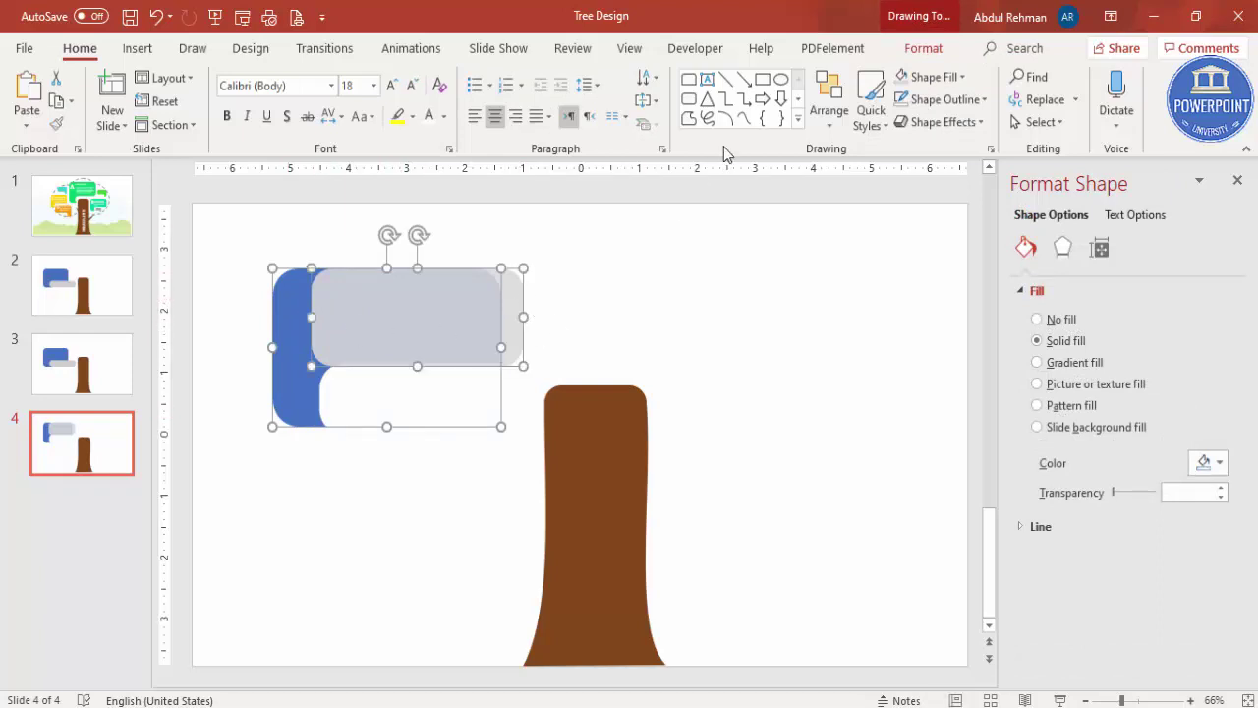
{"action": "left_click", "coordinate": [920, 49]}
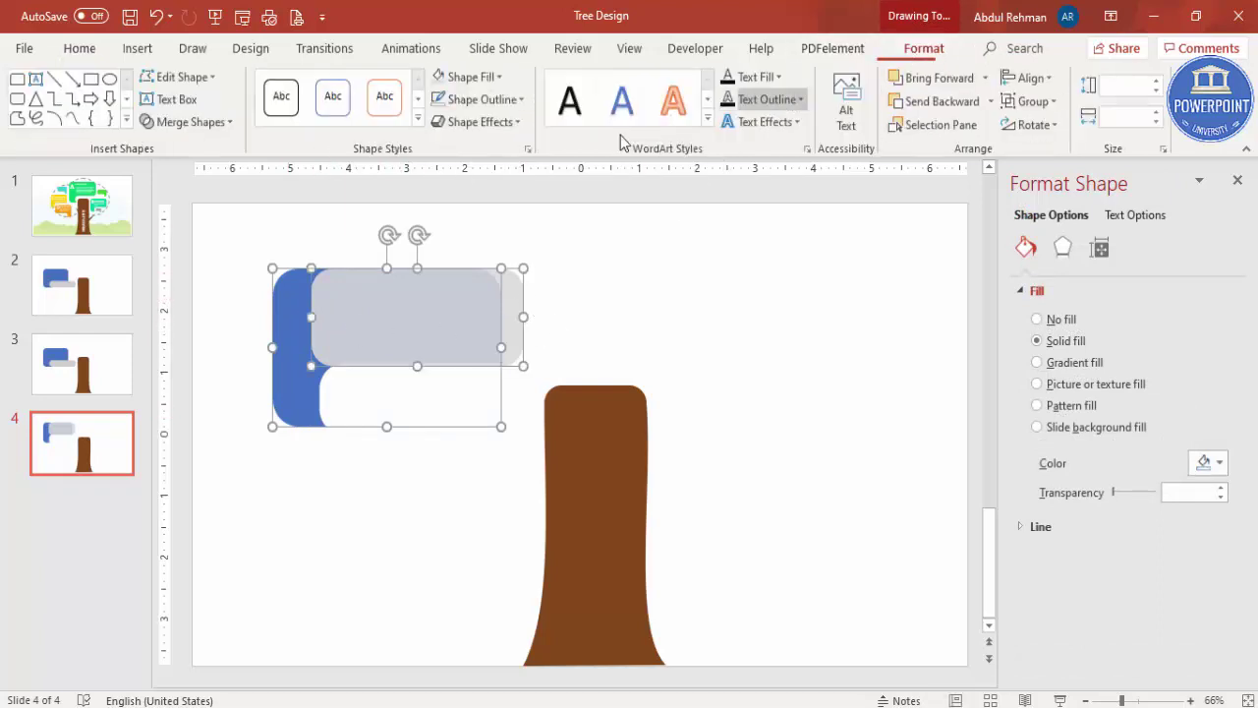
Union the blue and grey shapes and size the canopy to 2.97" × 4.29" atop the trunk
{"action": "left_click", "coordinate": [190, 122]}
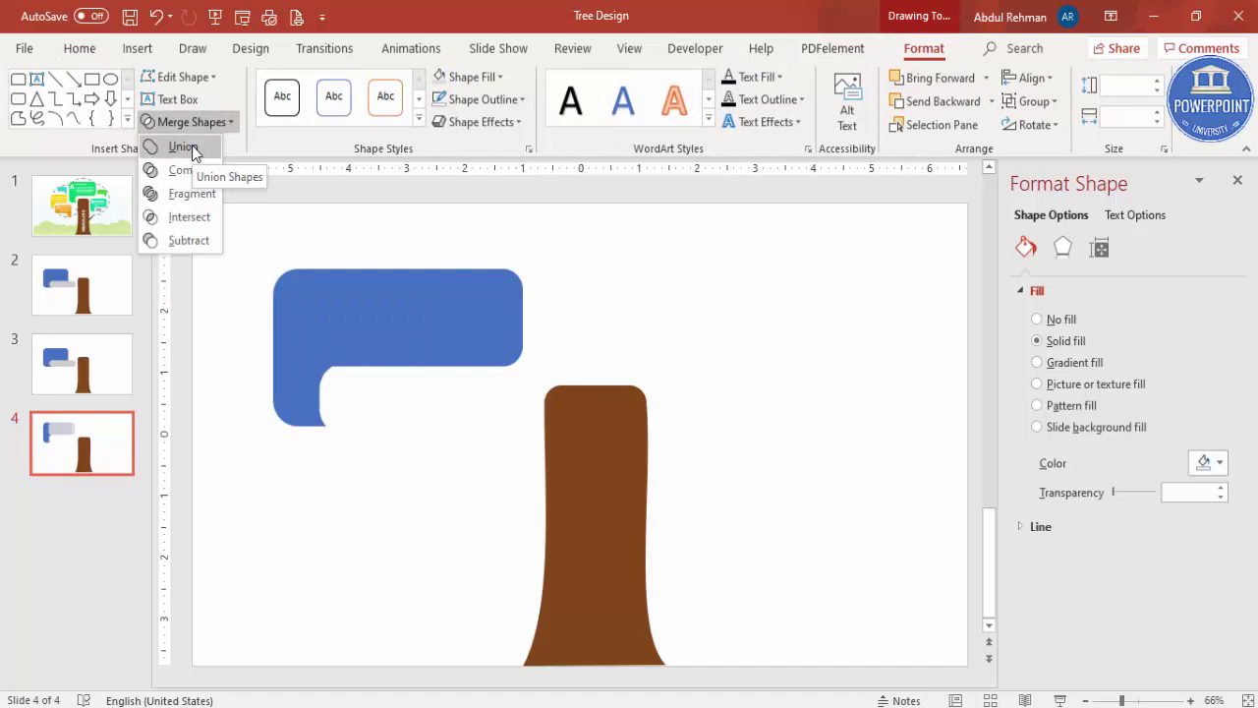
{"action": "left_click", "coordinate": [192, 148]}
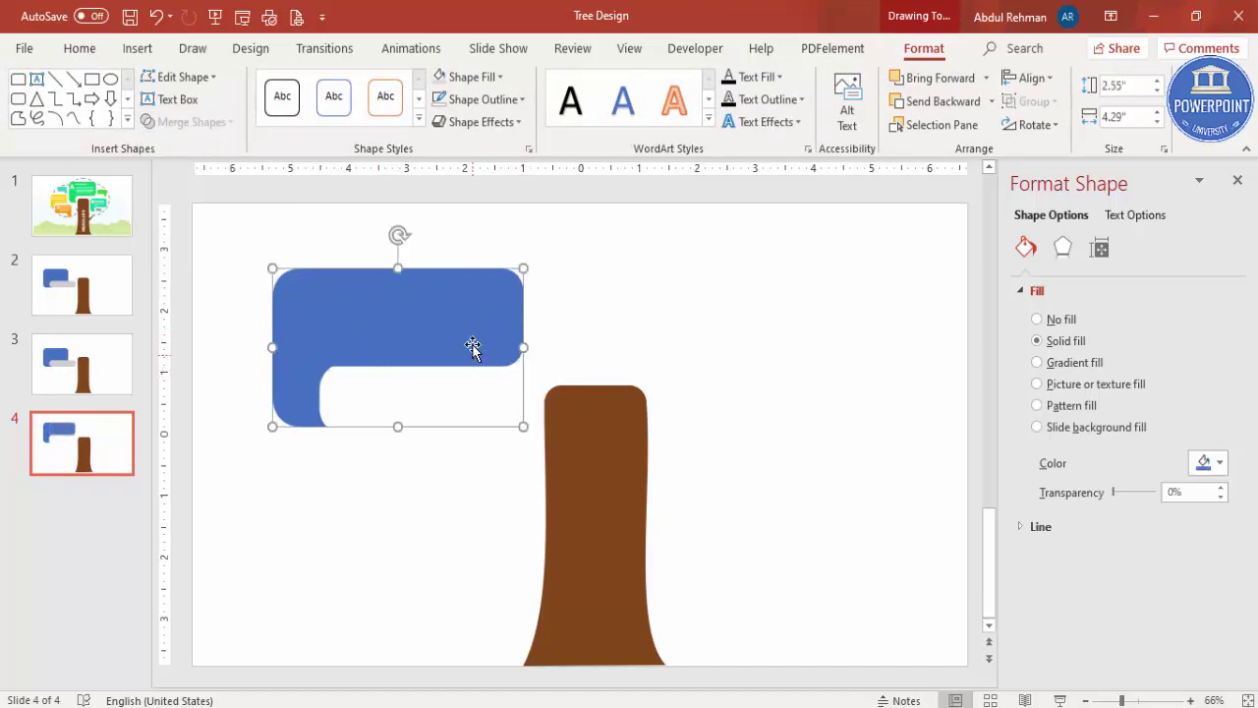
{"action": "left_click_drag", "start_coordinate": [399, 429], "coordinate": [399, 444]}
{"action": "left_click_drag", "start_coordinate": [401, 355], "coordinate": [608, 292]}
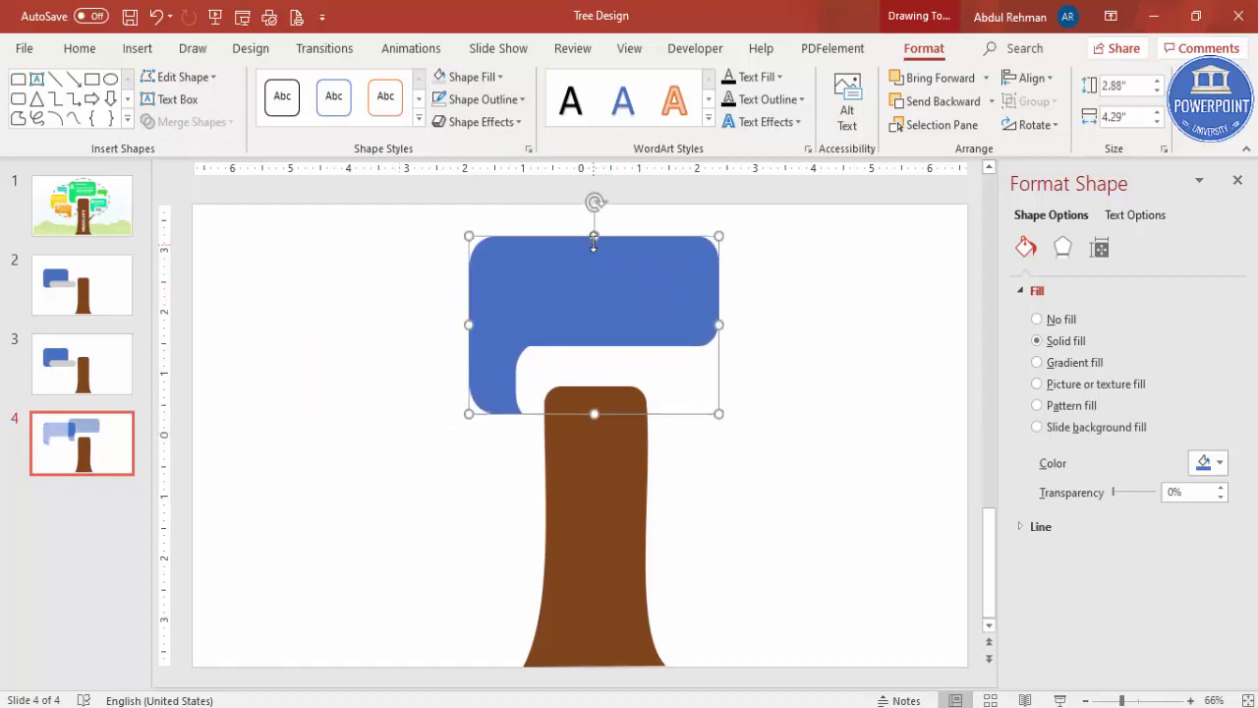
{"action": "left_click_drag", "start_coordinate": [594, 235], "coordinate": [623, 286]}
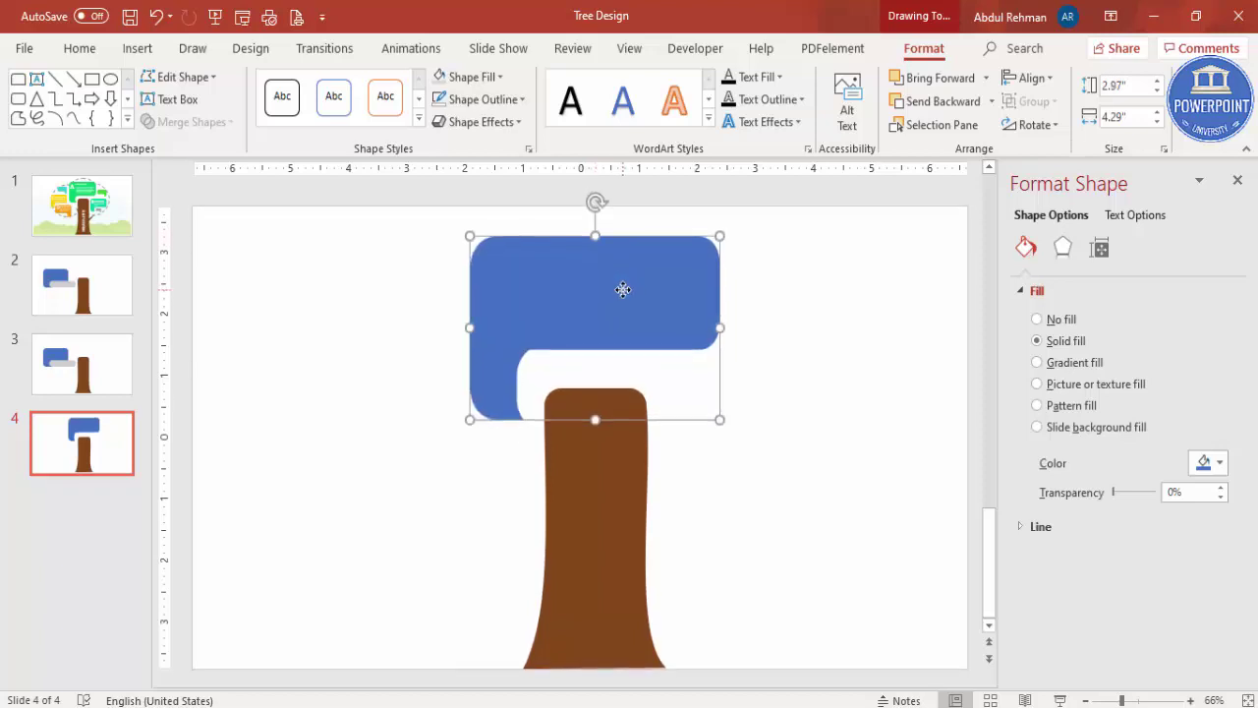
Fill the canopy green and add a smaller 1.7" × 2.46" copy beside the trunk
{"action": "left_click", "coordinate": [489, 77]}
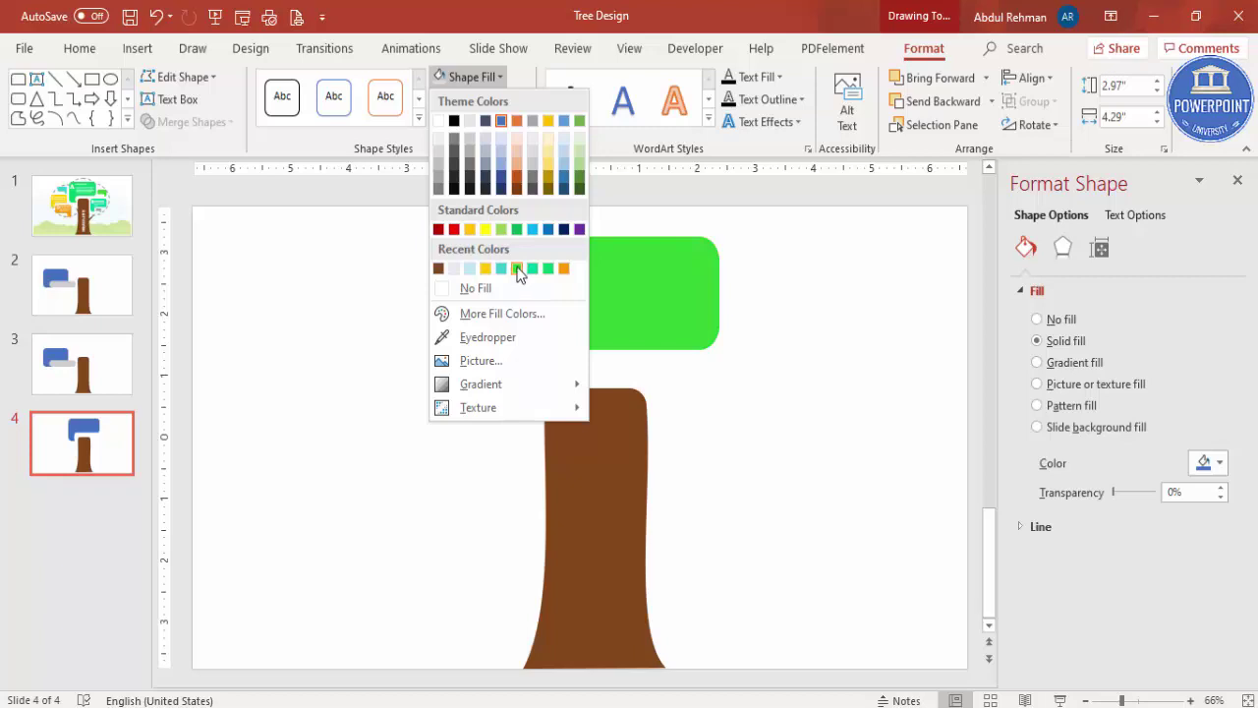
{"action": "left_click", "coordinate": [519, 270]}
{"action": "left_click", "coordinate": [739, 418]}
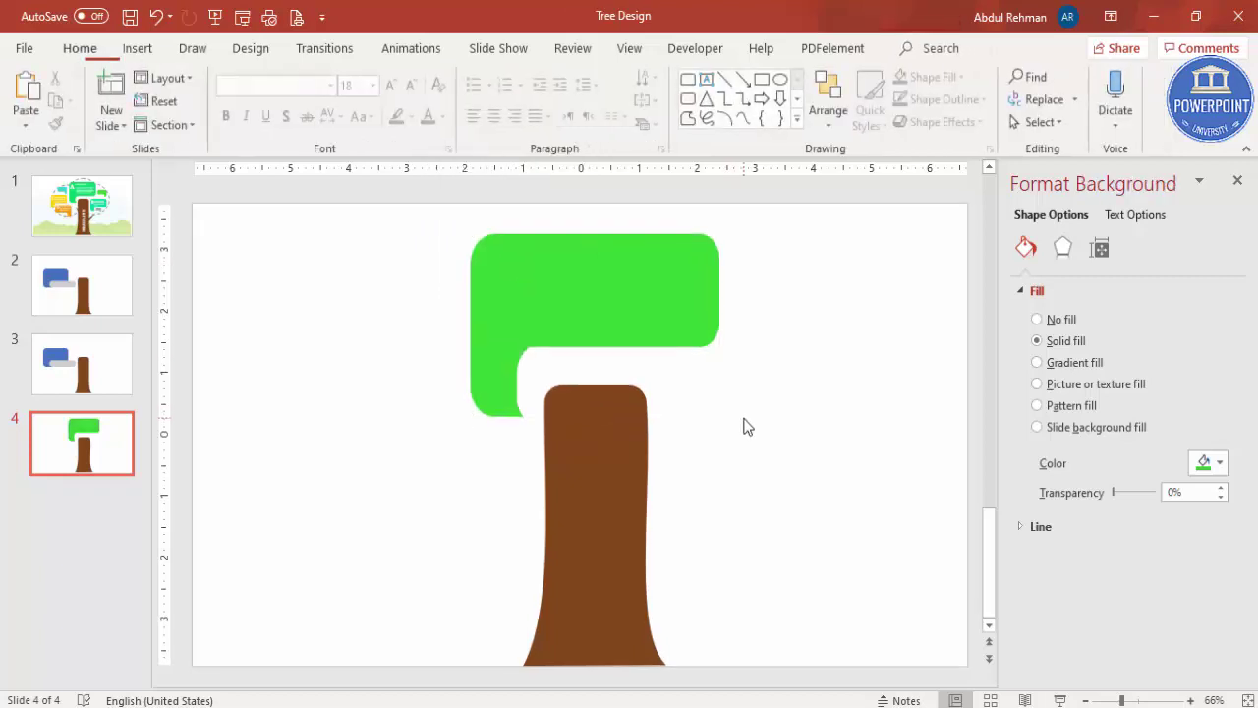
{"action": "left_click_drag", "start_coordinate": [643, 282], "coordinate": [787, 451]}
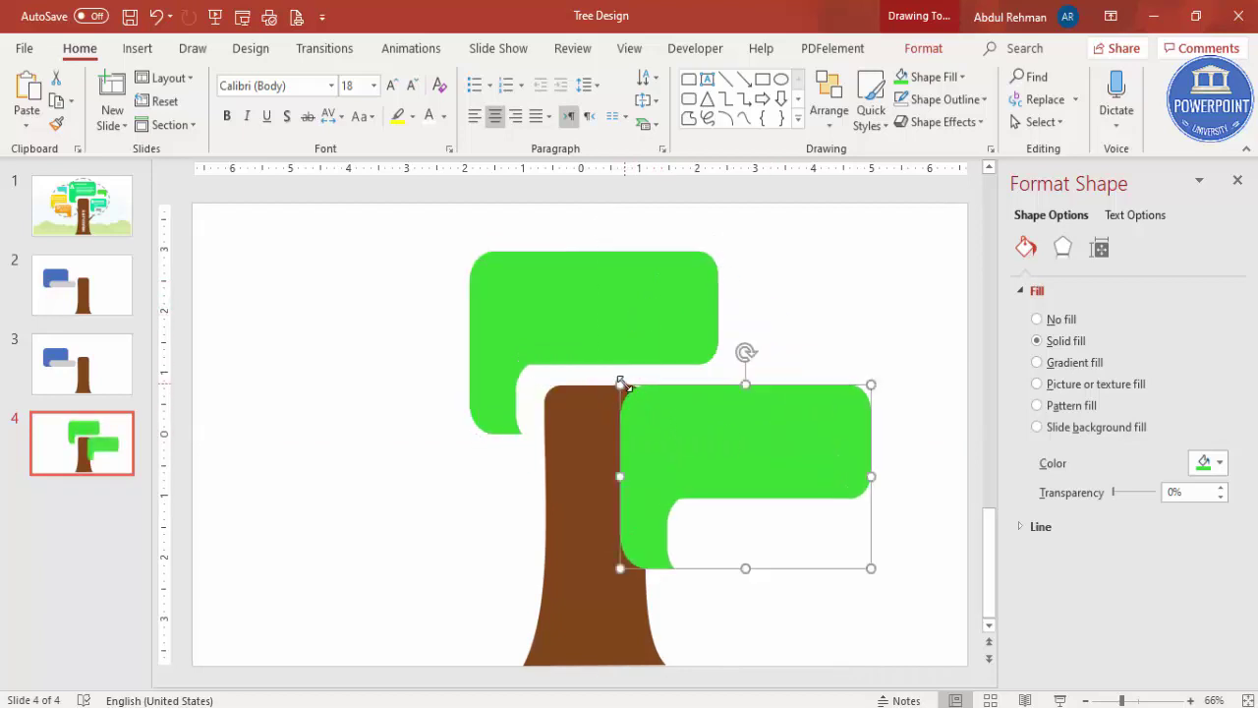
{"action": "left_click_drag", "start_coordinate": [619, 384], "coordinate": [727, 459]}
{"action": "left_click_drag", "start_coordinate": [780, 492], "coordinate": [727, 407]}
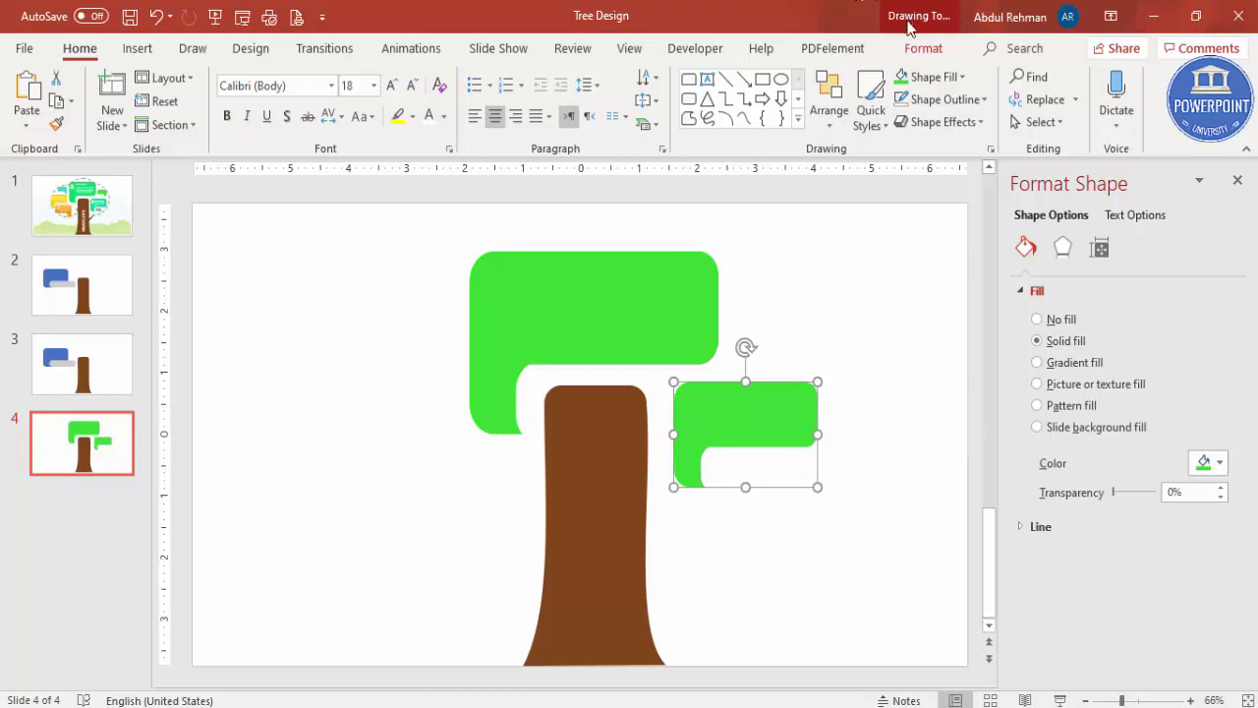
Recolour the small branch teal-green and duplicate it toward the trunk's left side
{"action": "left_click", "coordinate": [924, 49]}
{"action": "left_click", "coordinate": [493, 80]}
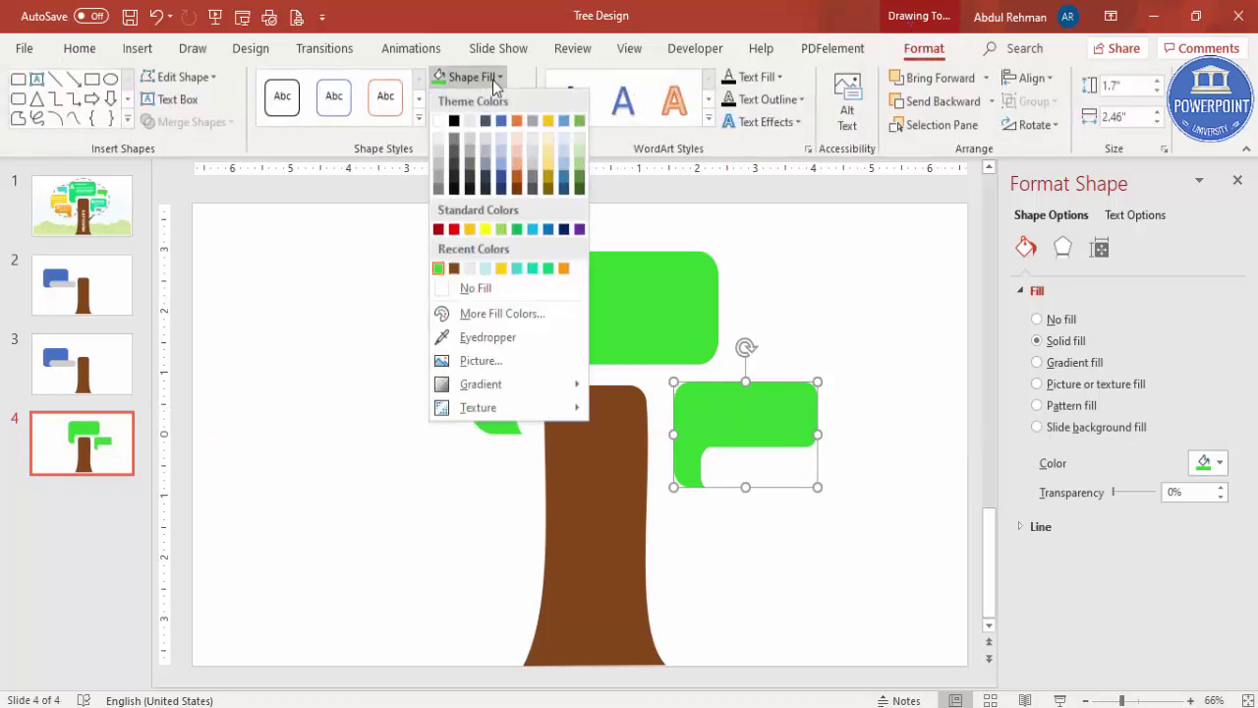
{"action": "left_click", "coordinate": [533, 267]}
{"action": "left_click_drag", "start_coordinate": [678, 395], "coordinate": [326, 345]}
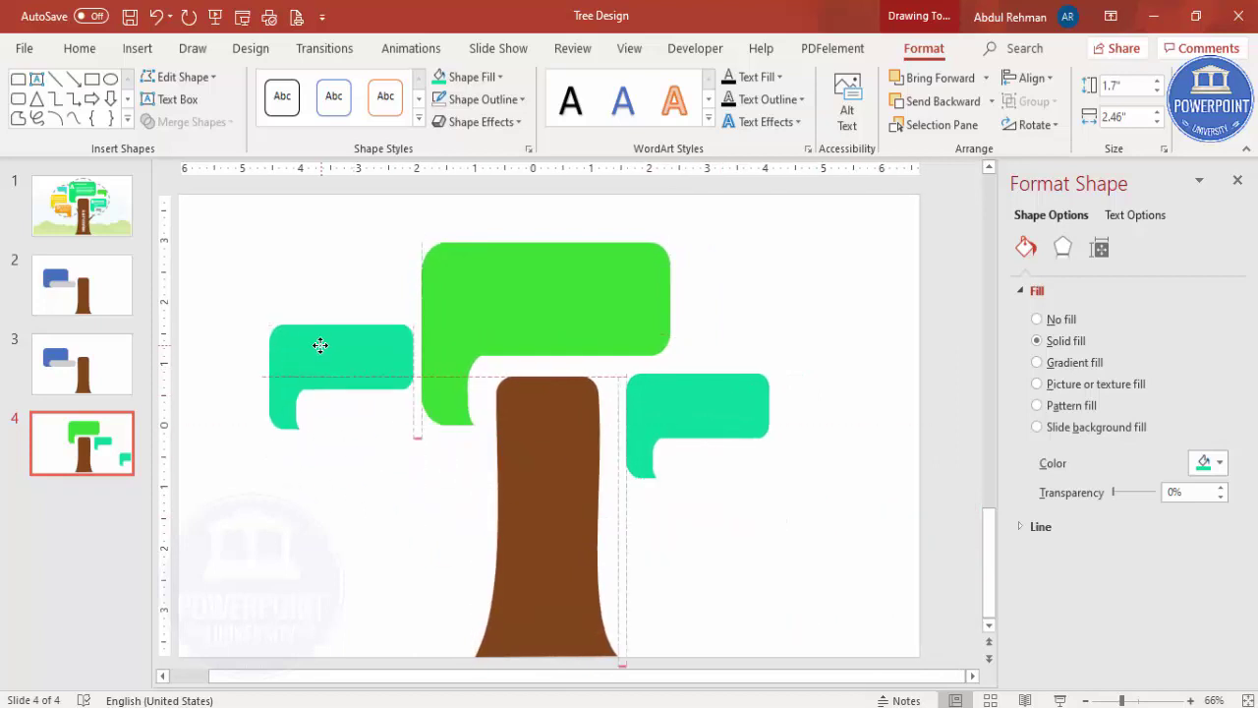
Place the left branch beside the trunk and fill it orange
{"action": "left_click_drag", "start_coordinate": [321, 345], "coordinate": [369, 352]}
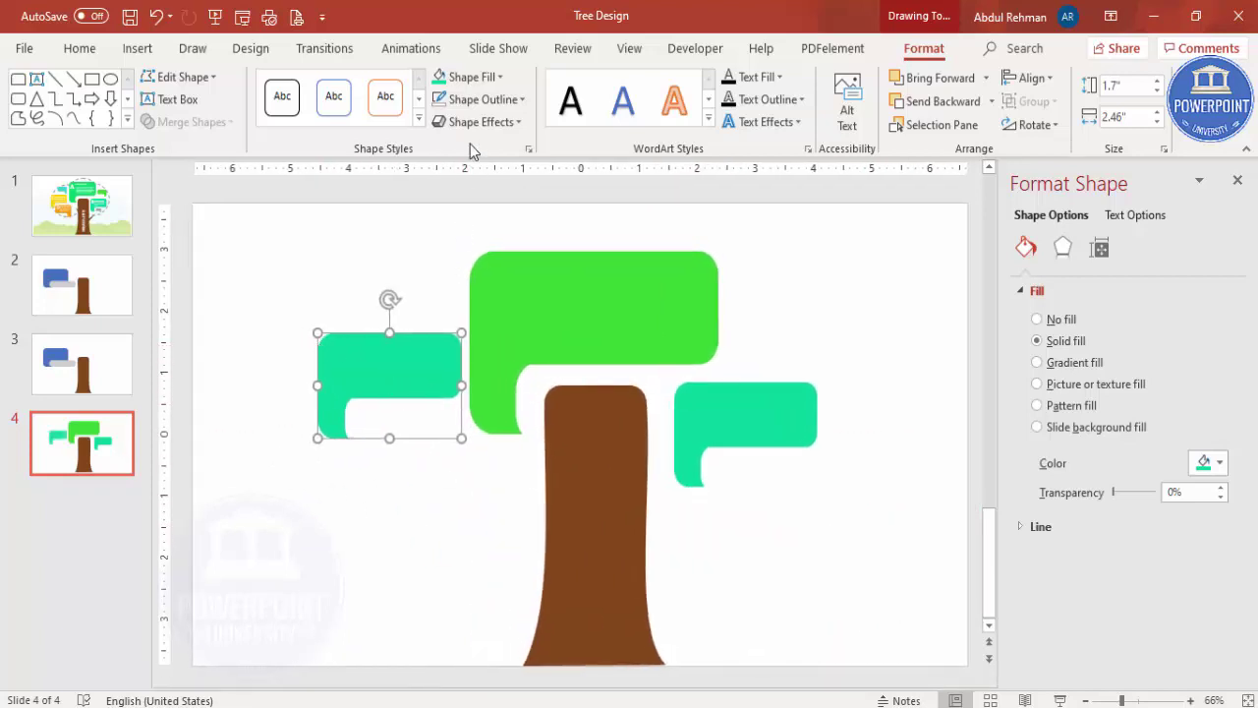
{"action": "left_click", "coordinate": [482, 77]}
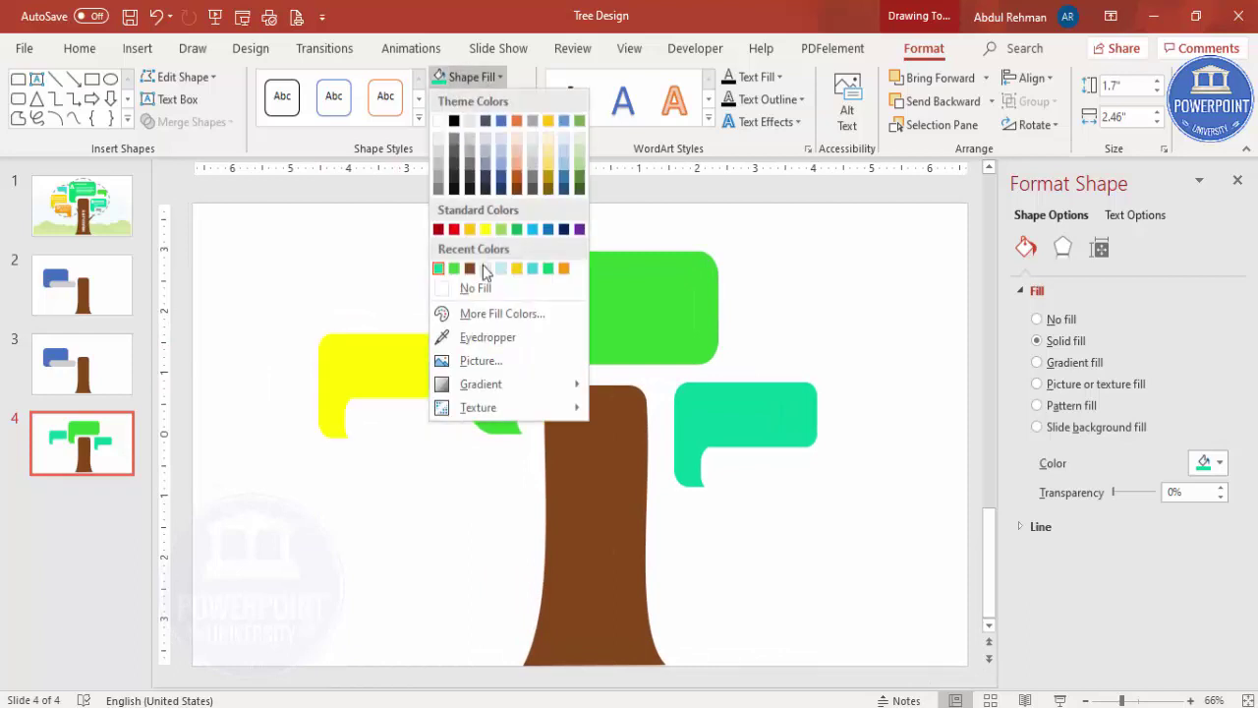
{"action": "left_click", "coordinate": [563, 269]}
Add a smaller 1.53" × 2.22" mirrored orange copy and stack both left of the trunk
{"action": "left_click_drag", "start_coordinate": [431, 385], "coordinate": [646, 493]}
{"action": "left_click_drag", "start_coordinate": [302, 473], "coordinate": [315, 483]}
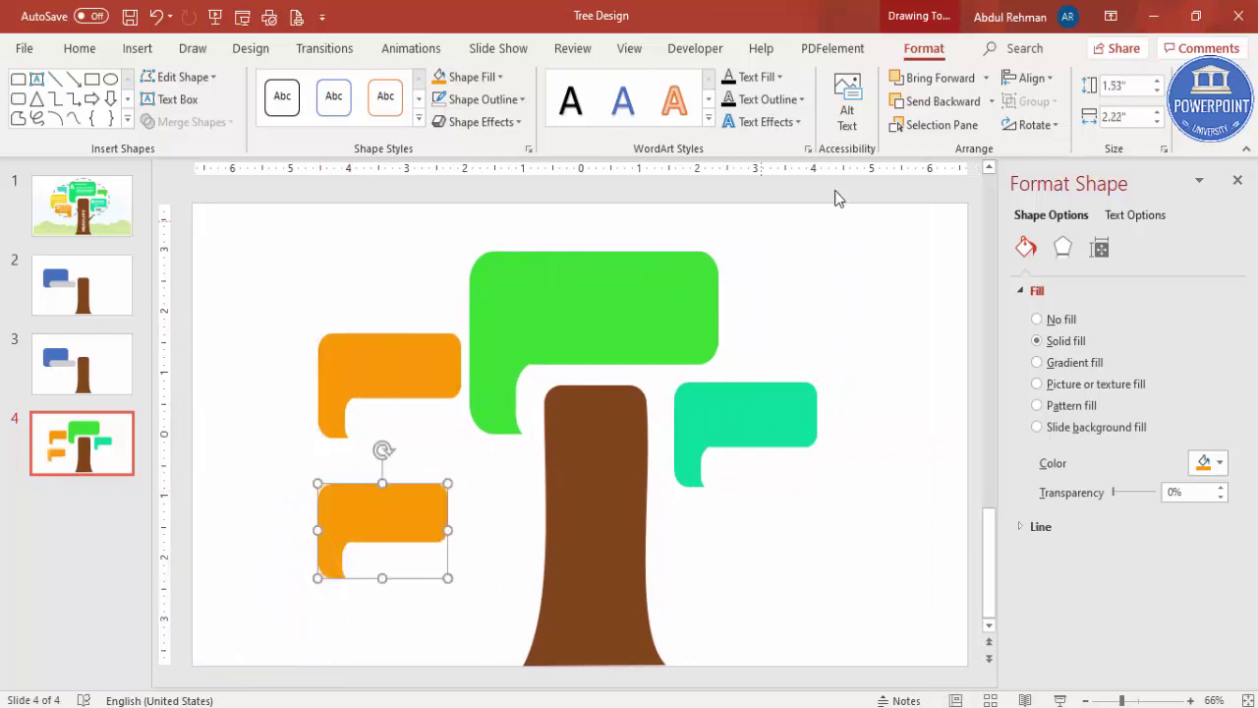
{"action": "left_click", "coordinate": [1037, 125]}
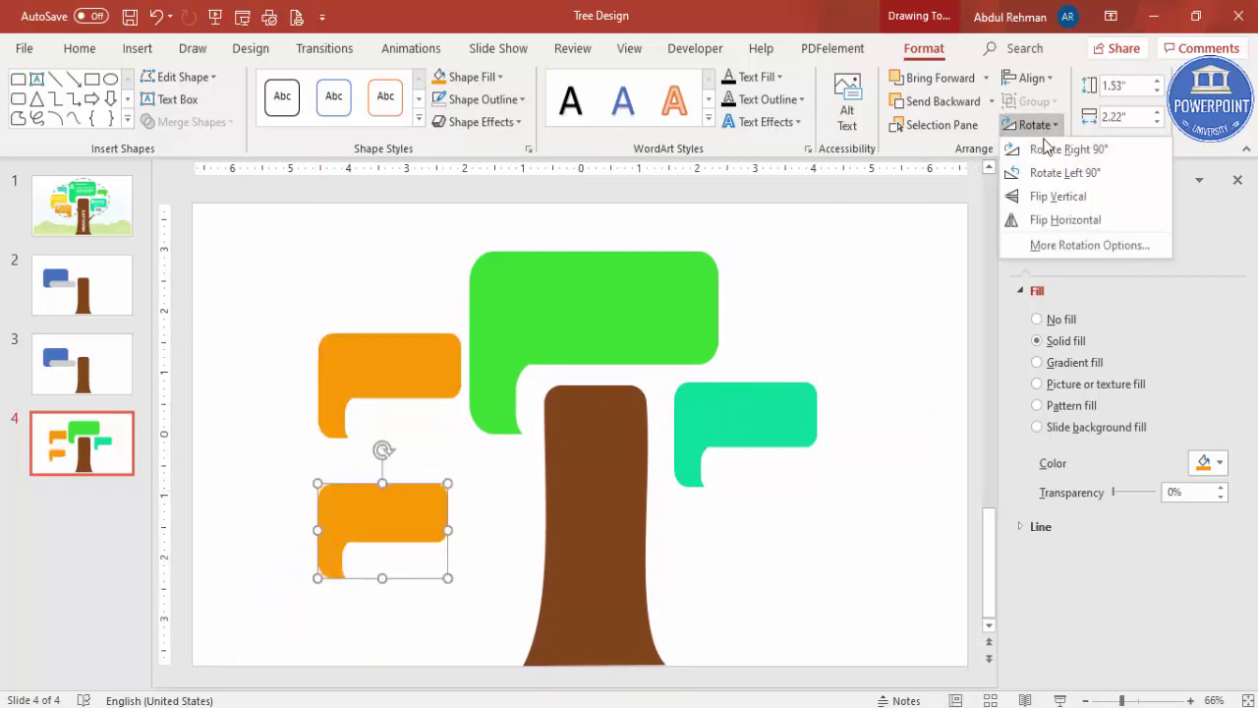
{"action": "left_click", "coordinate": [1072, 220]}
{"action": "left_click_drag", "start_coordinate": [395, 520], "coordinate": [426, 472]}
{"action": "left_click_drag", "start_coordinate": [393, 390], "coordinate": [377, 400]}
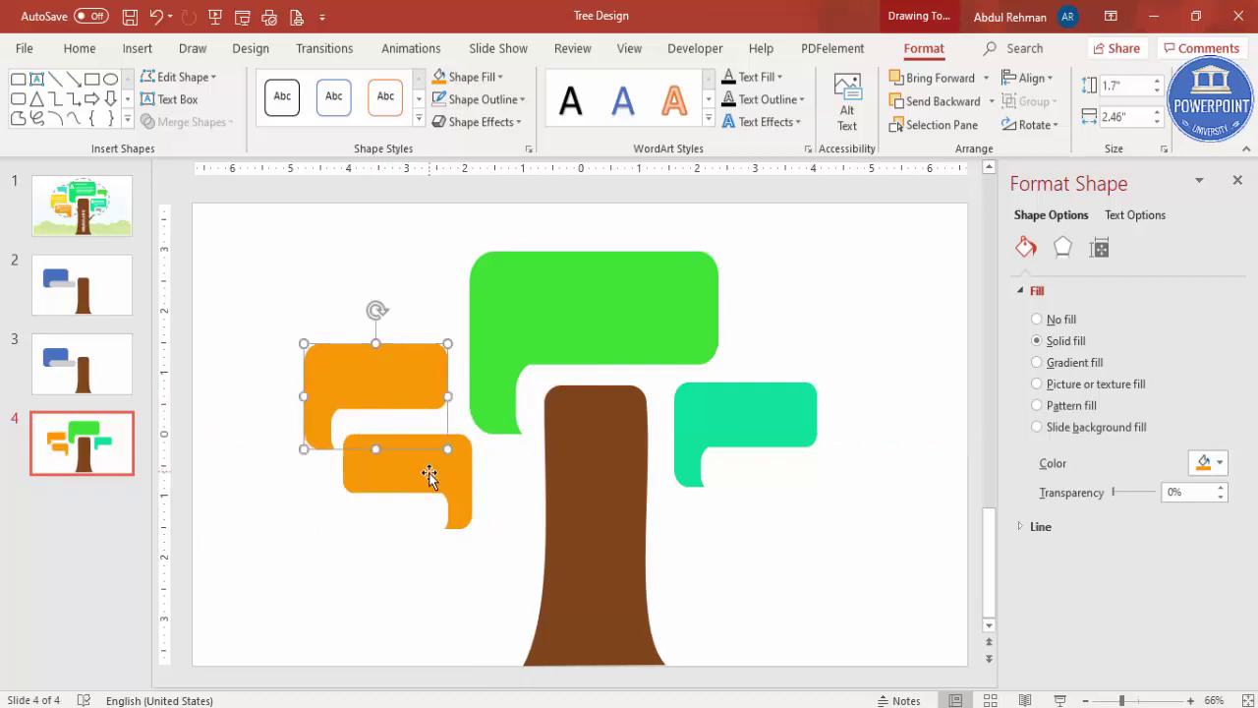
{"action": "left_click", "coordinate": [425, 476], "text": "shift"}
{"action": "left_click_drag", "start_coordinate": [424, 477], "coordinate": [414, 460]}
{"action": "left_click", "coordinate": [678, 546]}
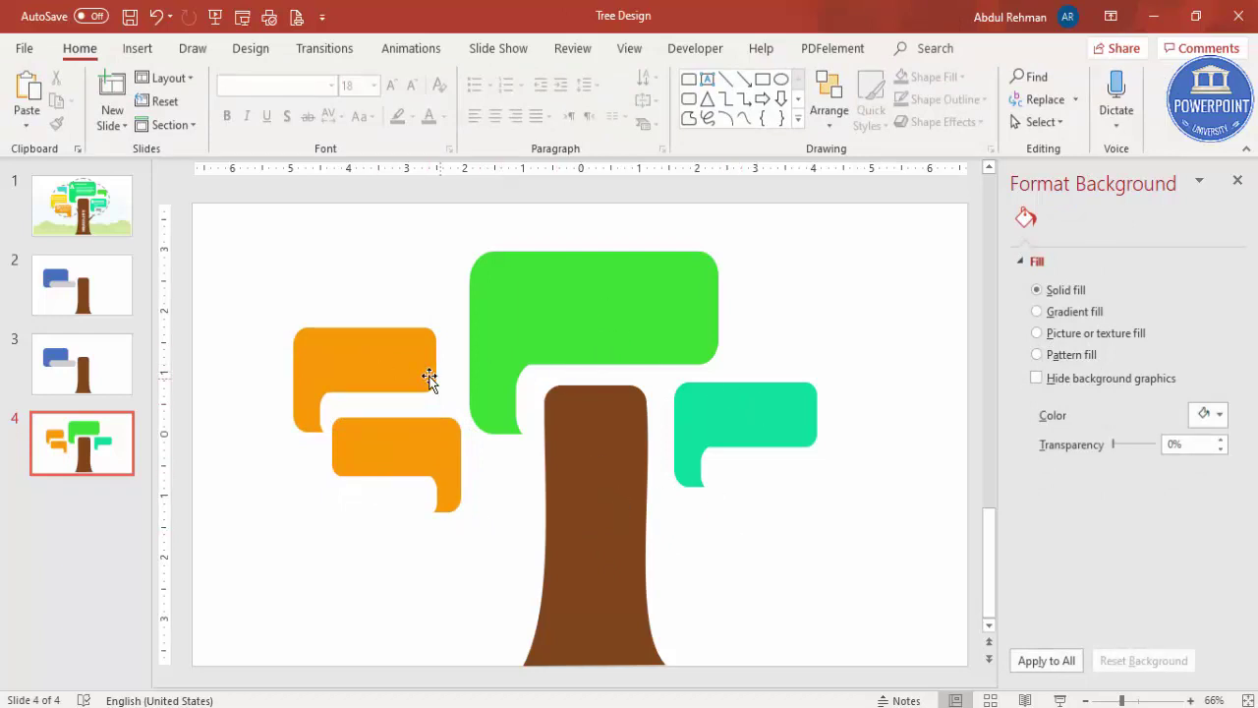
Move the small teal callout higher and fill it grey
{"action": "left_click", "coordinate": [819, 421]}
{"action": "left_click_drag", "start_coordinate": [820, 417], "coordinate": [760, 339]}
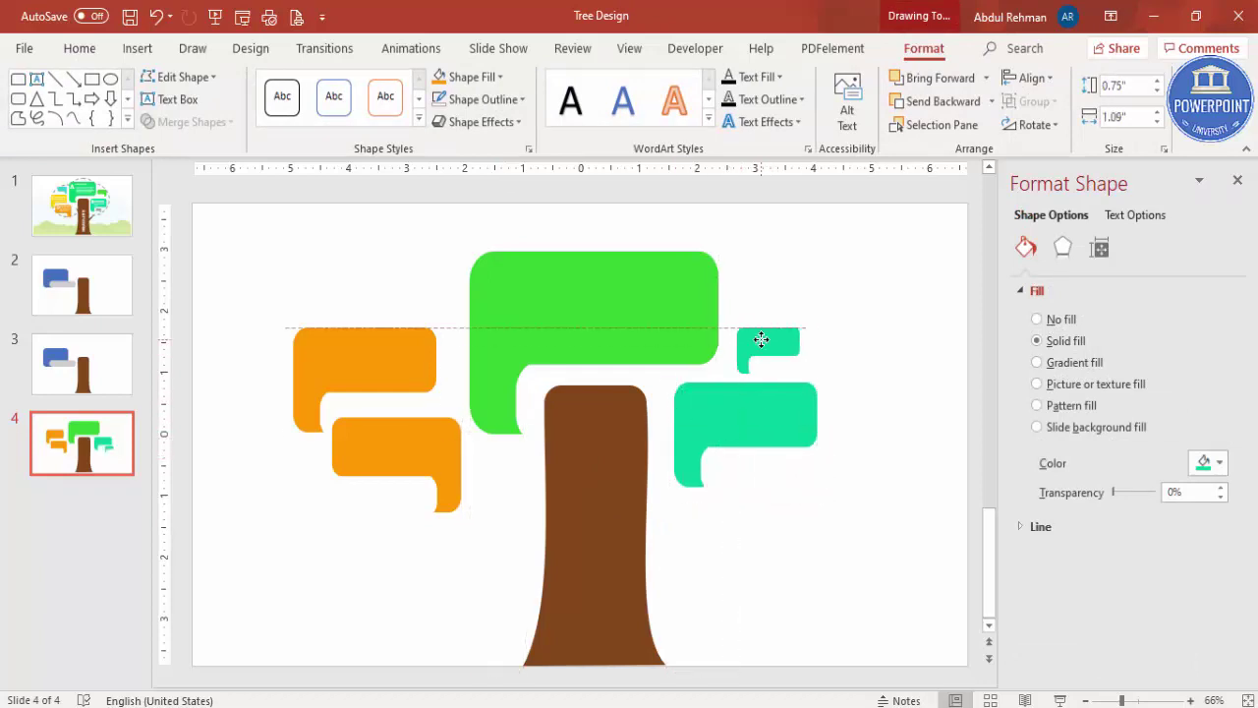
{"action": "left_click", "coordinate": [470, 77]}
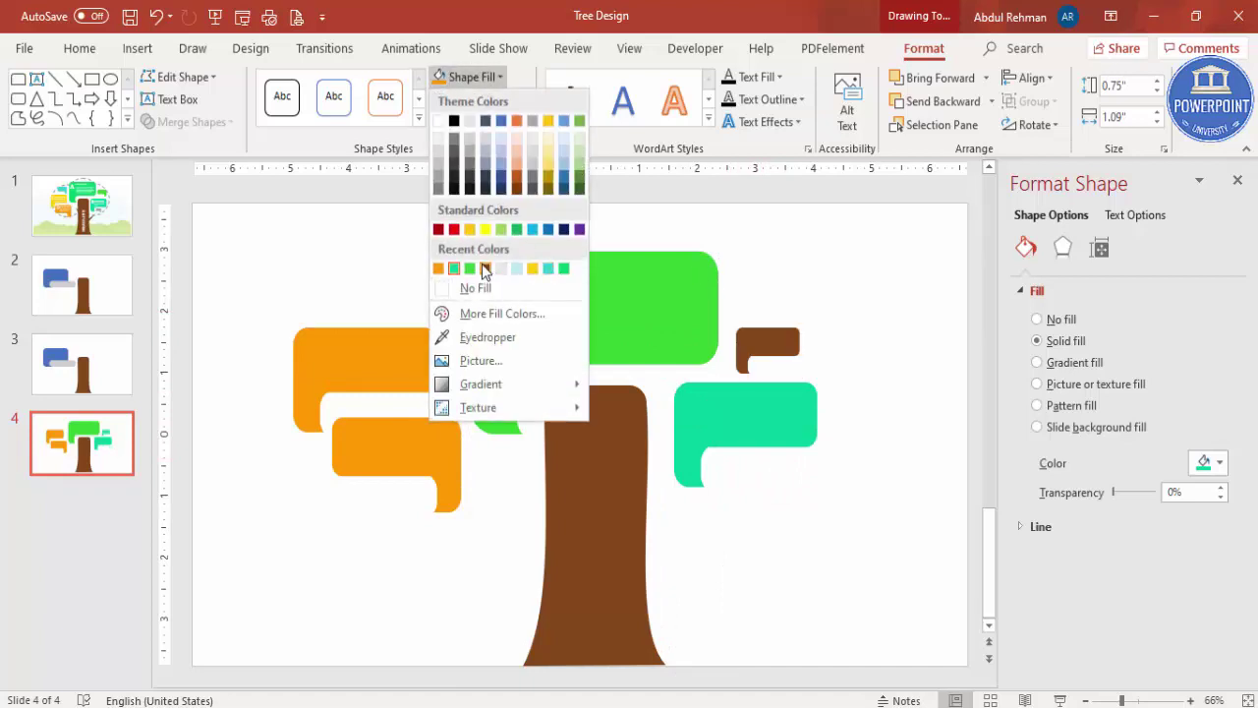
{"action": "left_click", "coordinate": [439, 177]}
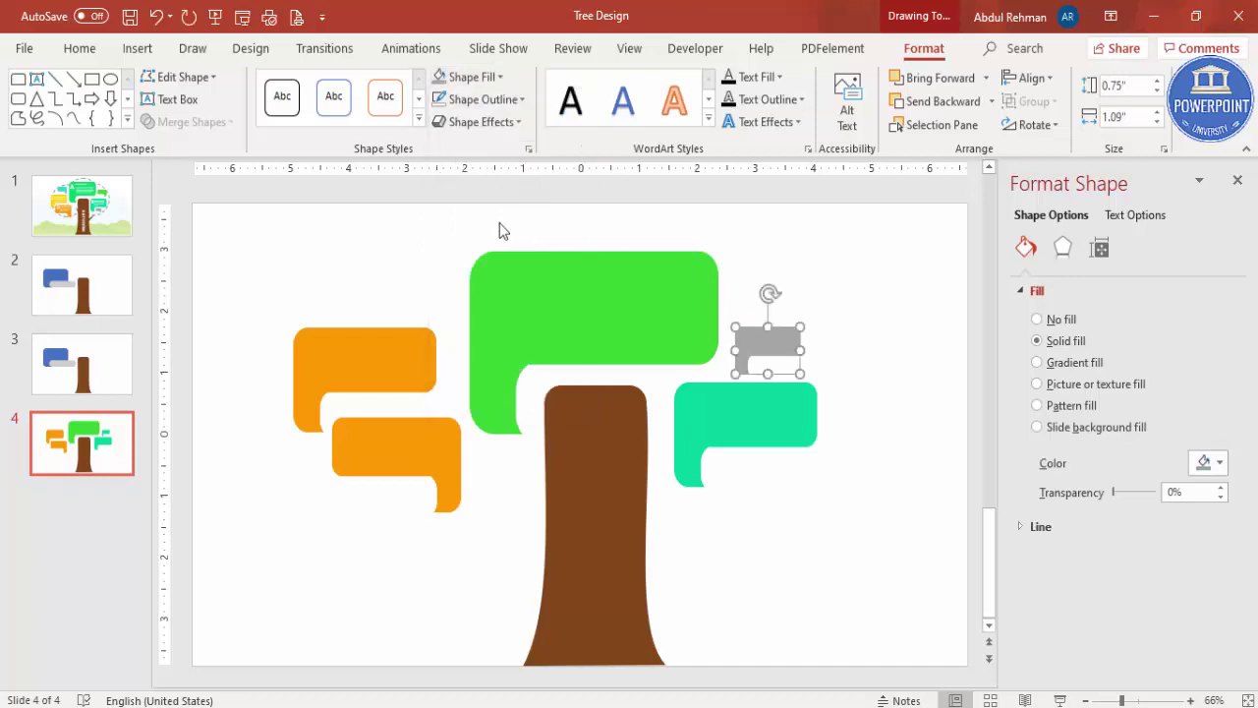
Add a horizontally mirrored grey copy above the orange bubbles, left of the canopy
{"action": "left_click_drag", "start_coordinate": [767, 341], "coordinate": [422, 252]}
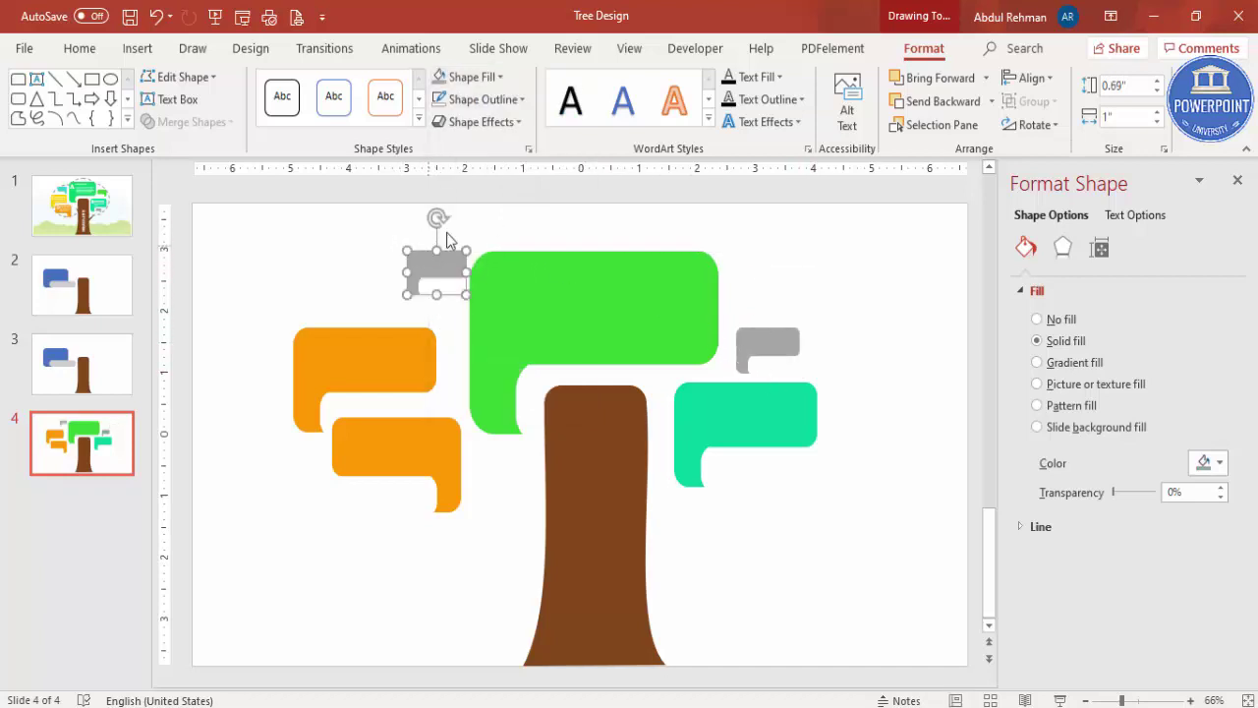
{"action": "left_click", "coordinate": [1034, 125]}
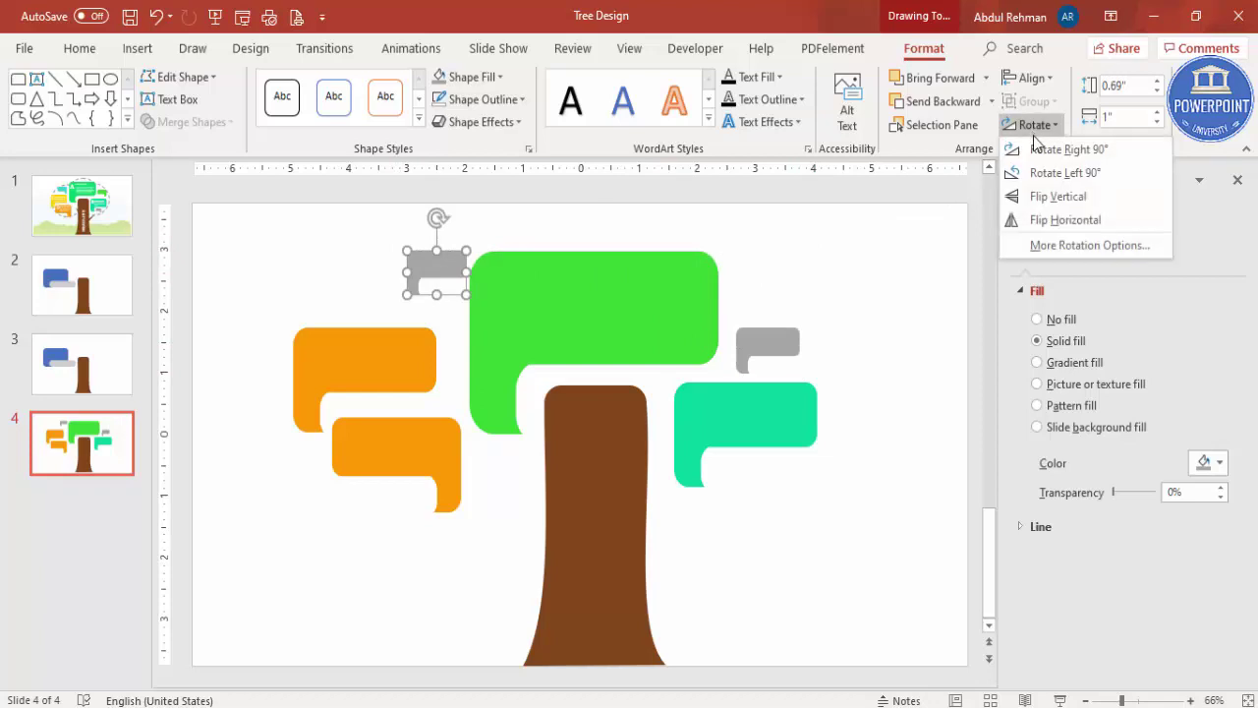
{"action": "left_click", "coordinate": [1050, 217]}
{"action": "mouse_move", "coordinate": [460, 271]}
{"action": "left_mouse_down"}
{"action": "mouse_move", "coordinate": [435, 285]}
{"action": "mouse_move", "coordinate": [447, 292]}
{"action": "left_mouse_up"}
{"action": "left_click", "coordinate": [764, 572]}
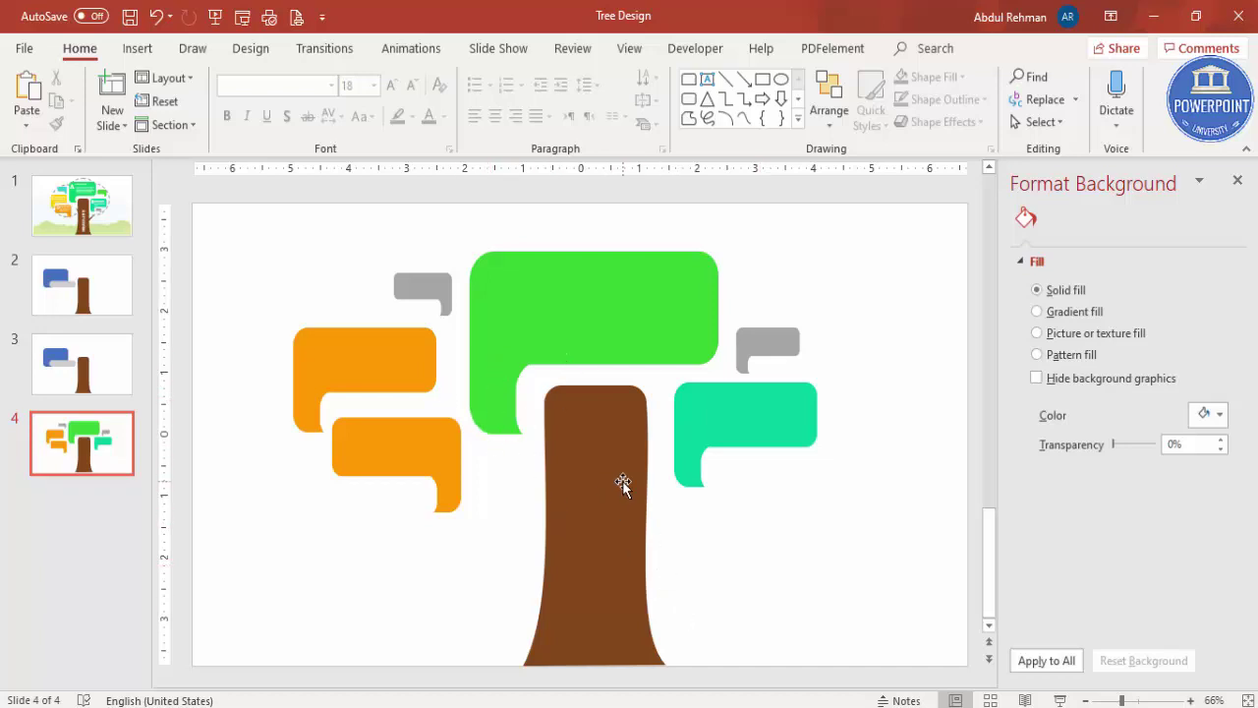
Draw a brown isosceles triangle with no outline below the teal bubble
{"action": "left_click", "coordinate": [138, 48]}
{"action": "left_click", "coordinate": [296, 138]}
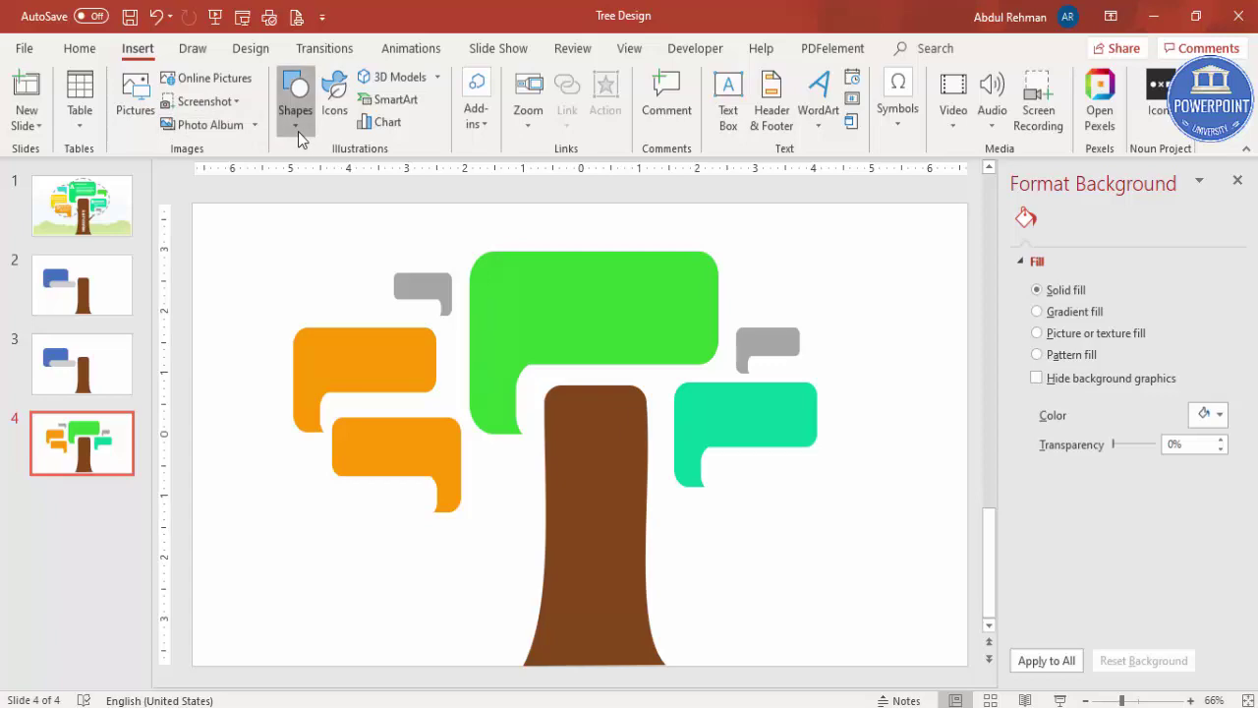
{"action": "left_click", "coordinate": [324, 311]}
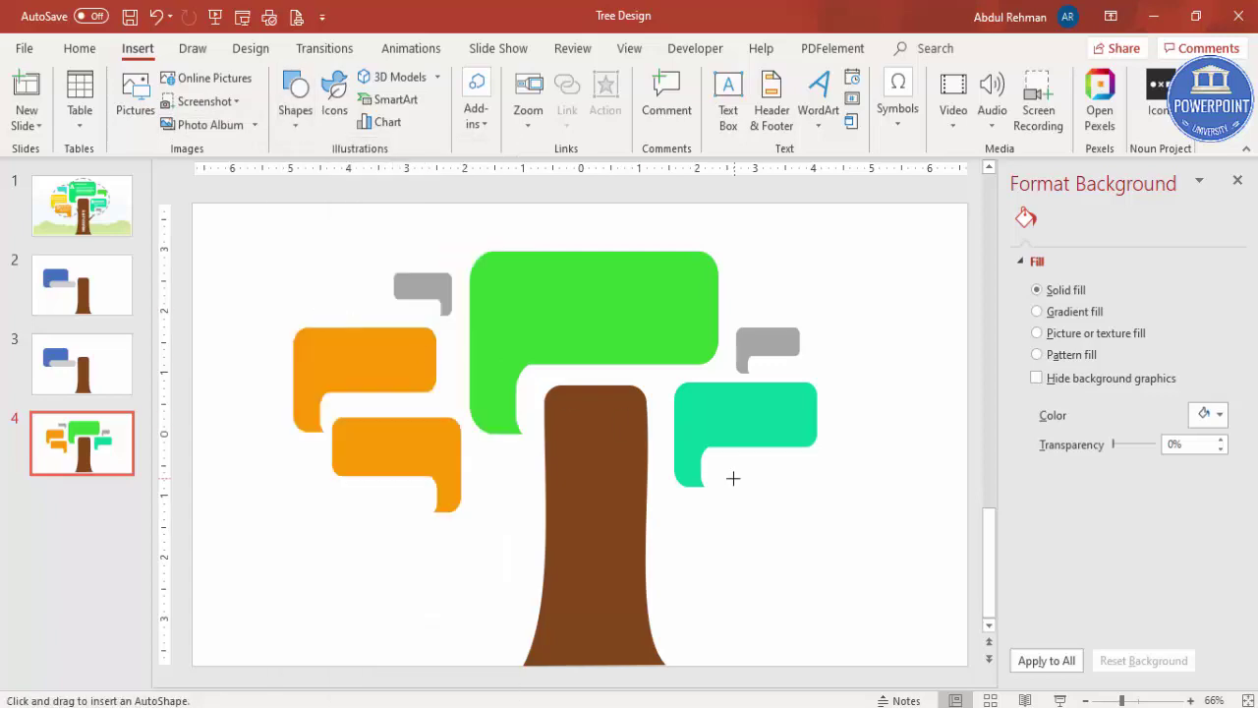
{"action": "left_click_drag", "start_coordinate": [710, 511], "coordinate": [740, 595]}
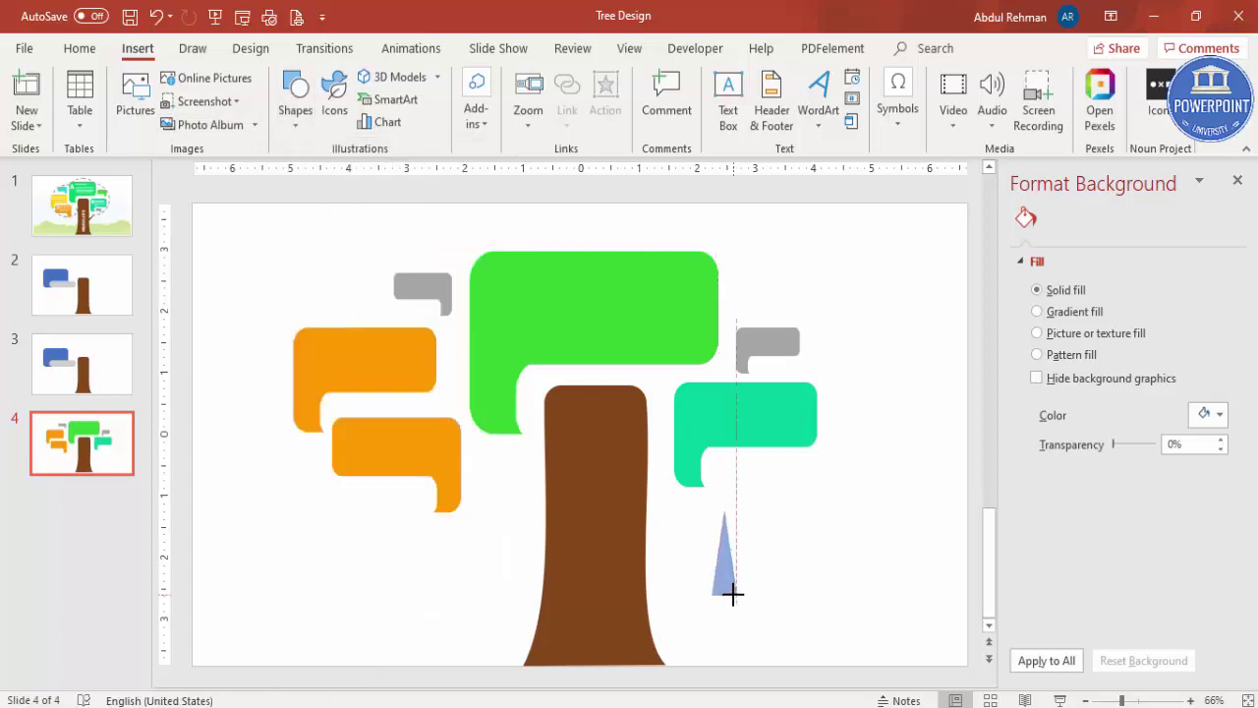
{"action": "left_click", "coordinate": [481, 100]}
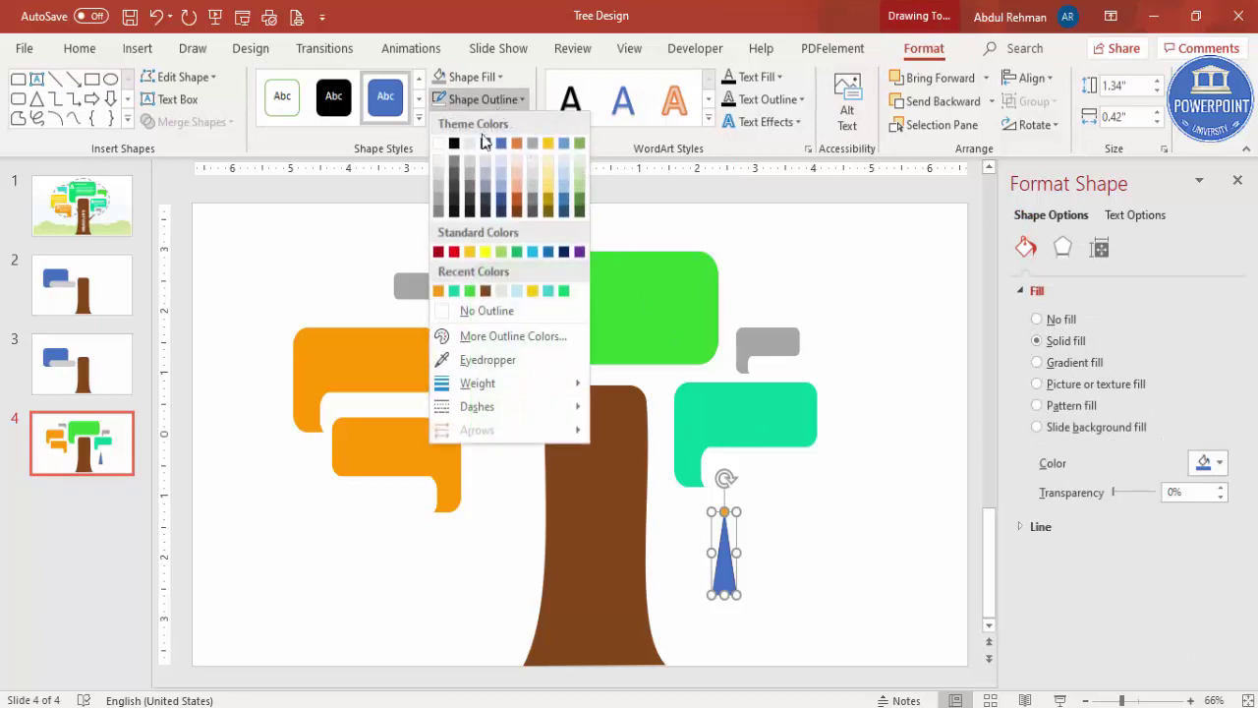
{"action": "left_click", "coordinate": [491, 310]}
{"action": "left_click", "coordinate": [470, 77]}
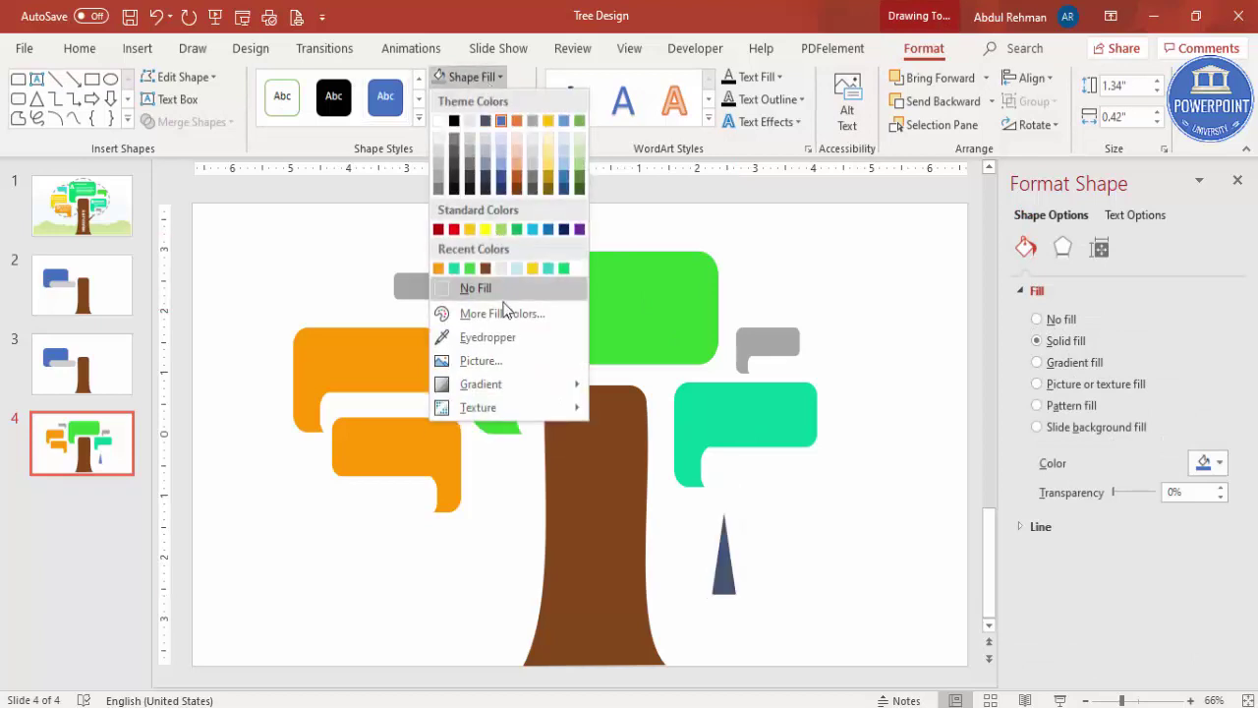
{"action": "left_click", "coordinate": [486, 269]}
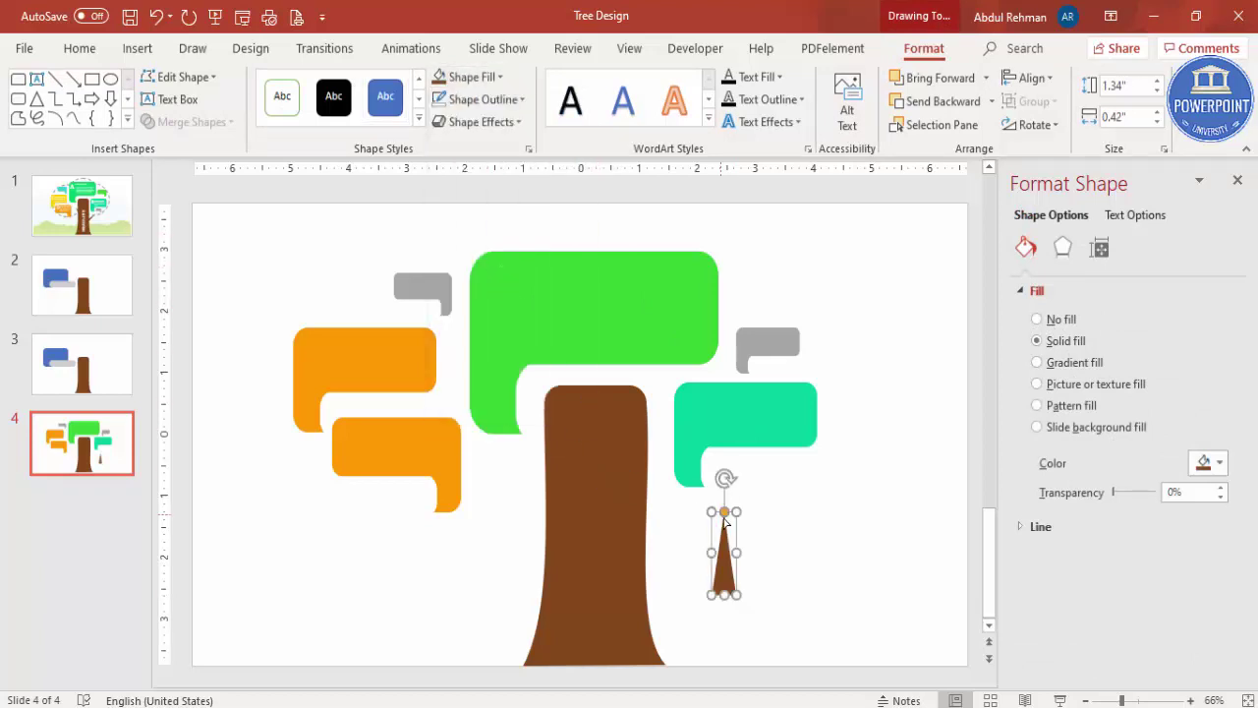
Tilt the twig and set copies against the trunk's right and left sides
{"action": "left_click_drag", "start_coordinate": [725, 478], "coordinate": [764, 492]}
{"action": "left_click_drag", "start_coordinate": [715, 546], "coordinate": [631, 483]}
{"action": "left_click_drag", "start_coordinate": [685, 562], "coordinate": [566, 500]}
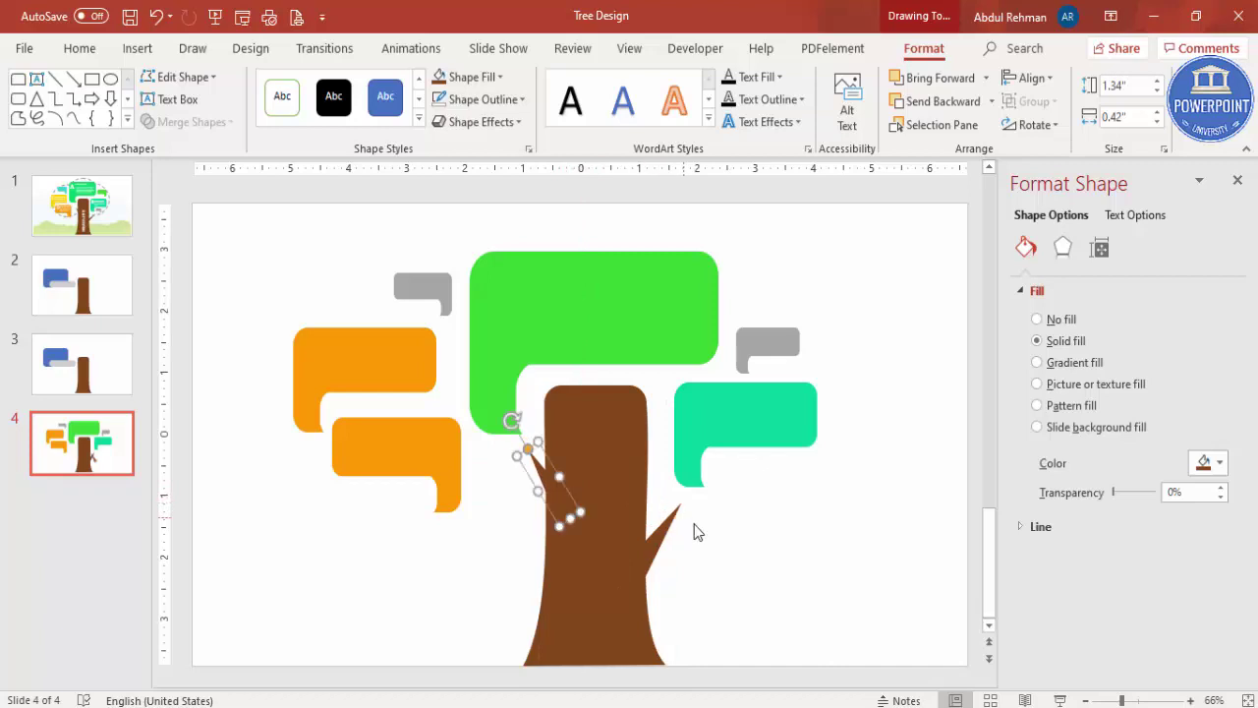
{"action": "left_click", "coordinate": [726, 534]}
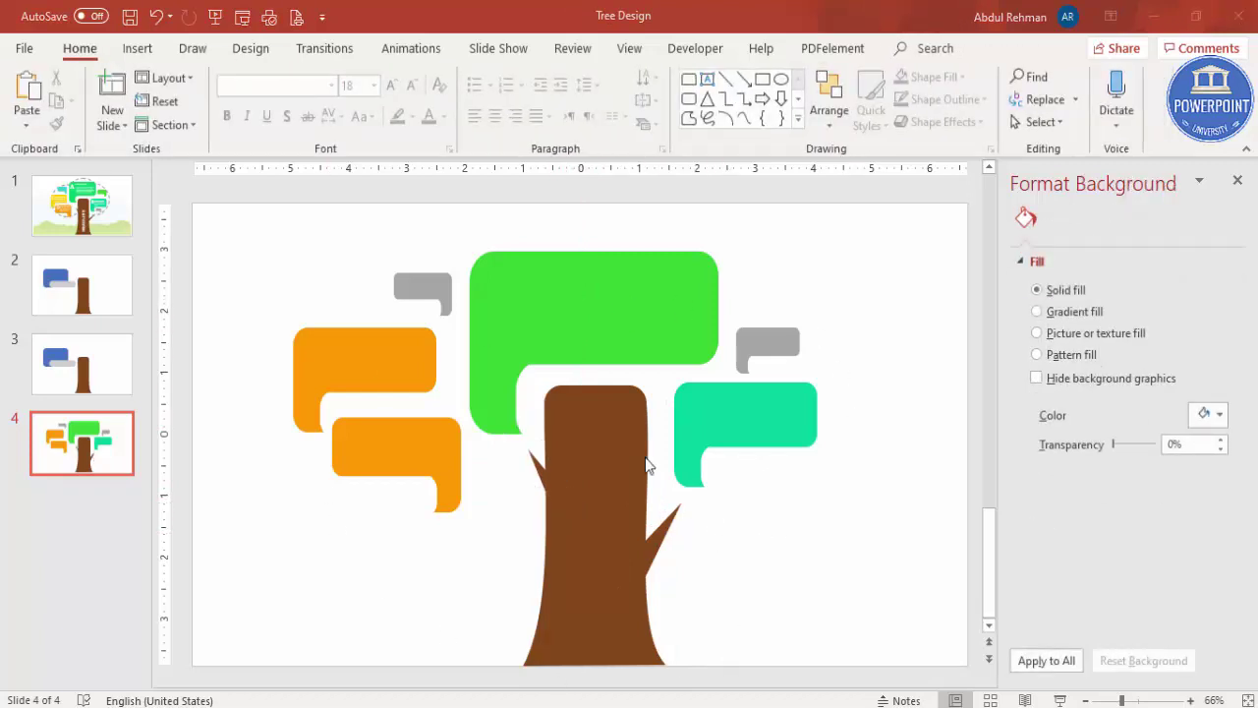
Add a text box with the letter A inside the green bubble, narrowed to fit
{"action": "left_click", "coordinate": [138, 49]}
{"action": "left_click", "coordinate": [727, 99]}
{"action": "left_click_drag", "start_coordinate": [499, 282], "coordinate": [565, 323]}
{"action": "type", "text": "A"}
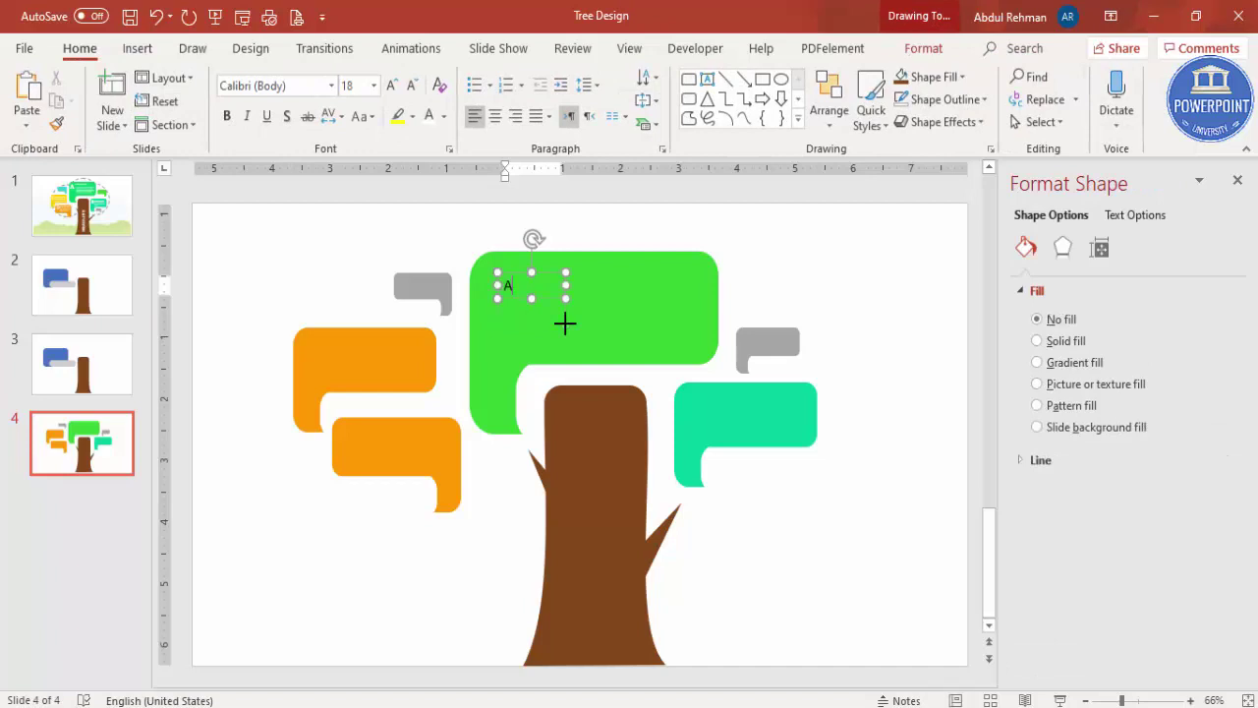
{"action": "left_click", "coordinate": [509, 275]}
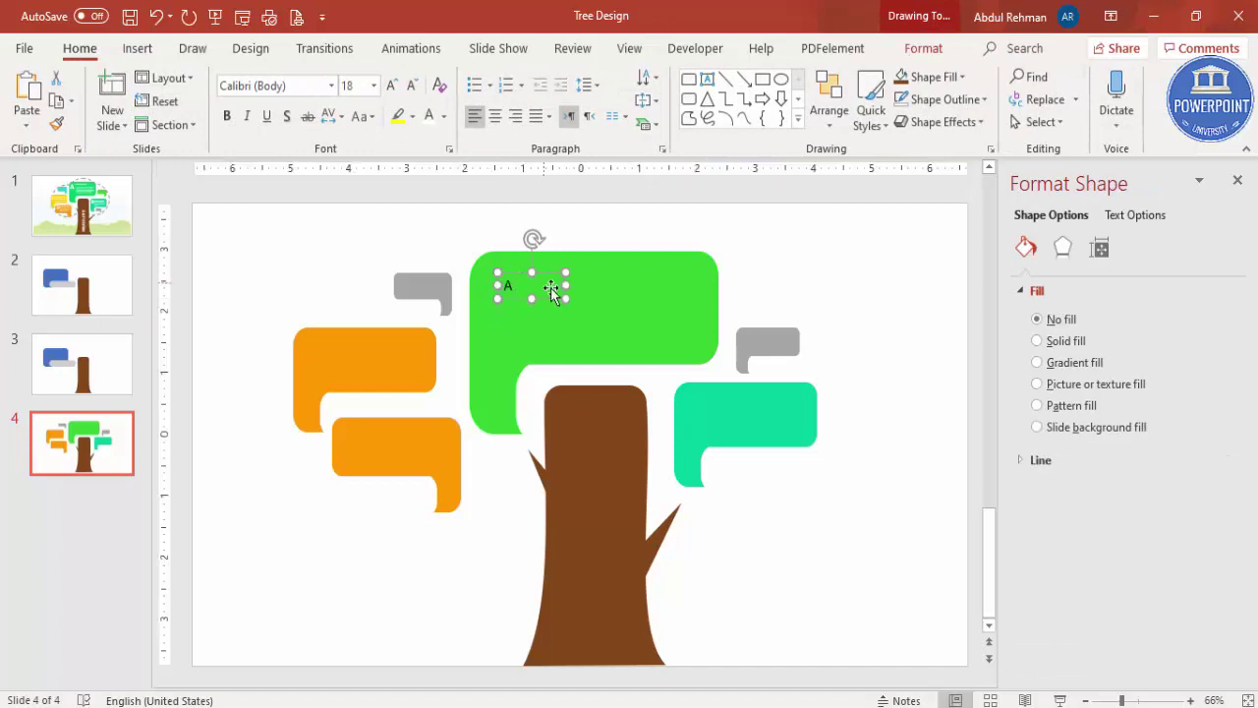
{"action": "left_click_drag", "start_coordinate": [559, 285], "coordinate": [532, 285]}
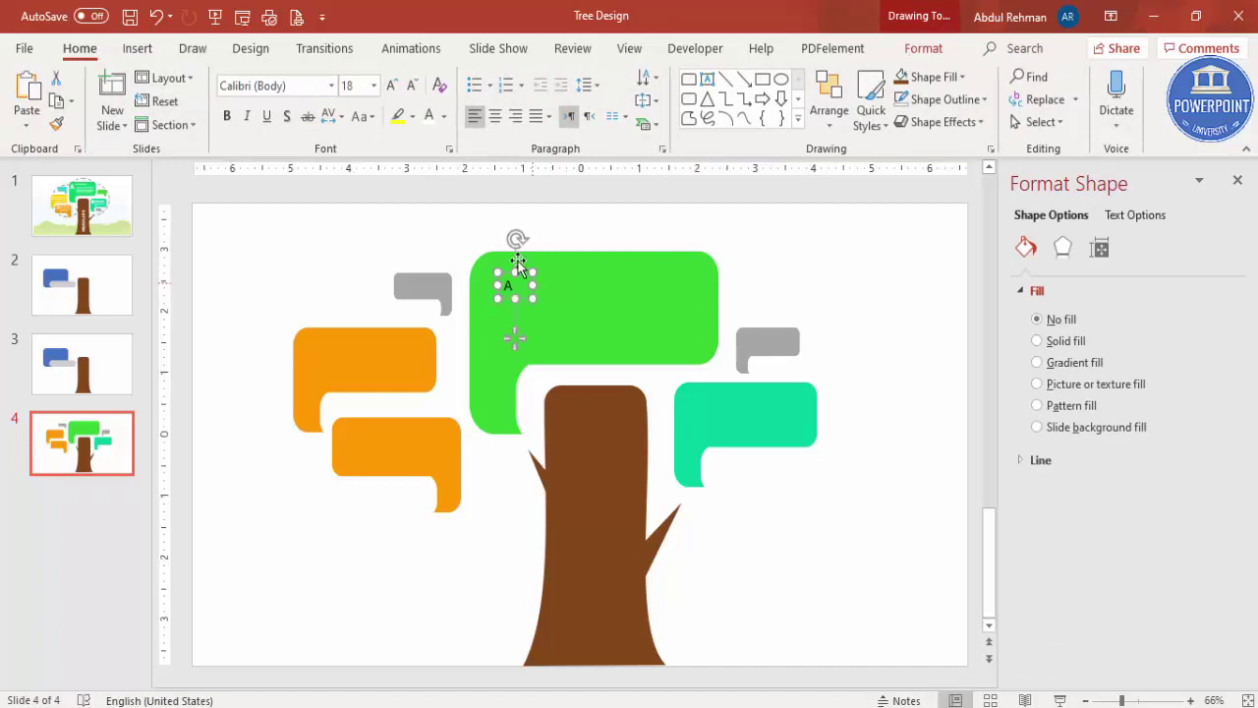
Make the A bold and shadowed in Open Sans, enlarged and centred
{"action": "left_click", "coordinate": [286, 116]}
{"action": "left_click", "coordinate": [227, 116]}
{"action": "left_click", "coordinate": [276, 86]}
{"action": "type", "text": "Open Sans"}
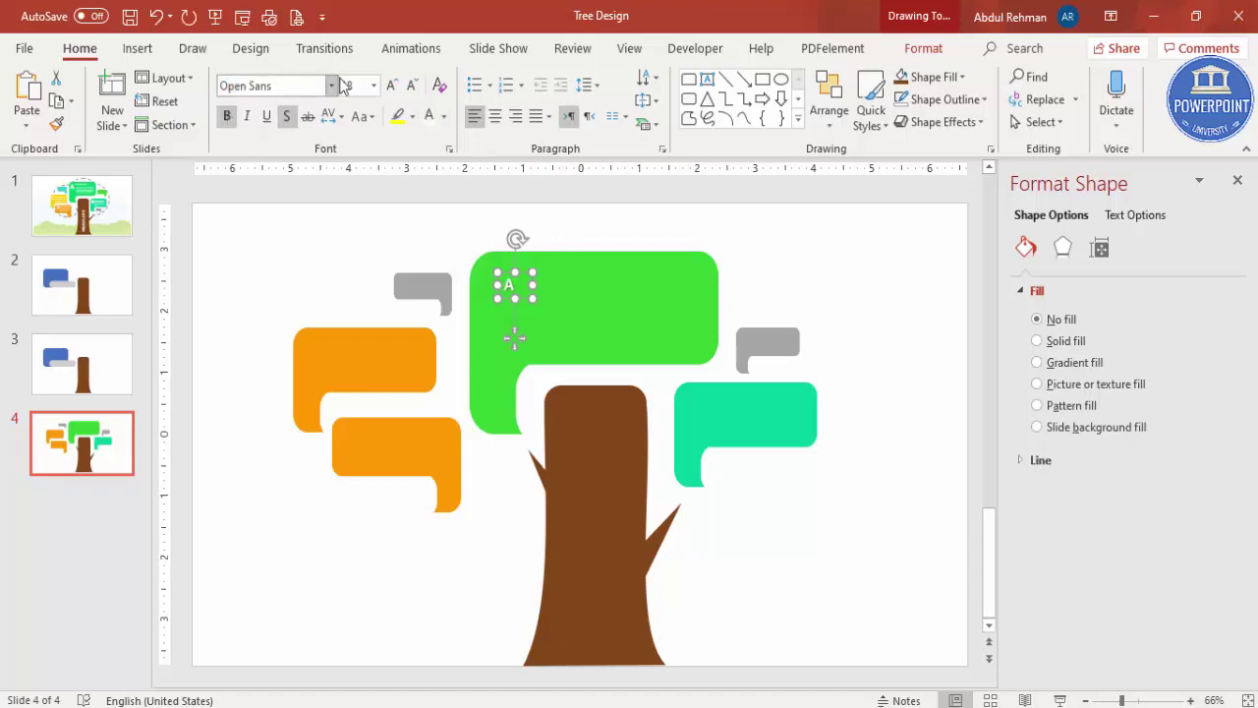
{"action": "left_click", "coordinate": [391, 86]}
{"action": "left_click", "coordinate": [391, 86]}
{"action": "left_click", "coordinate": [392, 85]}
{"action": "left_click", "coordinate": [391, 86]}
{"action": "left_click", "coordinate": [391, 86]}
{"action": "left_click", "coordinate": [392, 86]}
{"action": "left_click", "coordinate": [391, 86]}
{"action": "left_click", "coordinate": [391, 85]}
{"action": "left_click", "coordinate": [391, 86]}
{"action": "left_click", "coordinate": [496, 116]}
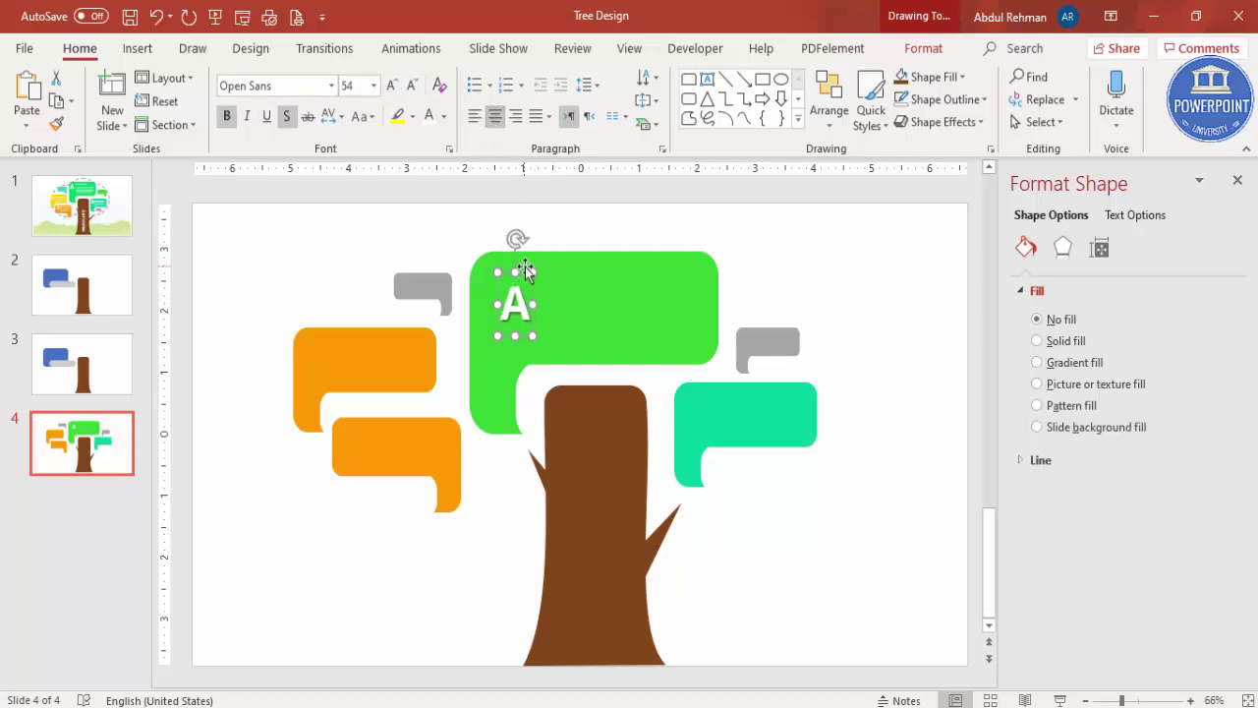
Enlarge the A to 66 pt and move it to the green bubble's top-left corner
{"action": "left_click", "coordinate": [391, 85]}
{"action": "left_click", "coordinate": [391, 86]}
{"action": "left_click_drag", "start_coordinate": [519, 272], "coordinate": [502, 253]}
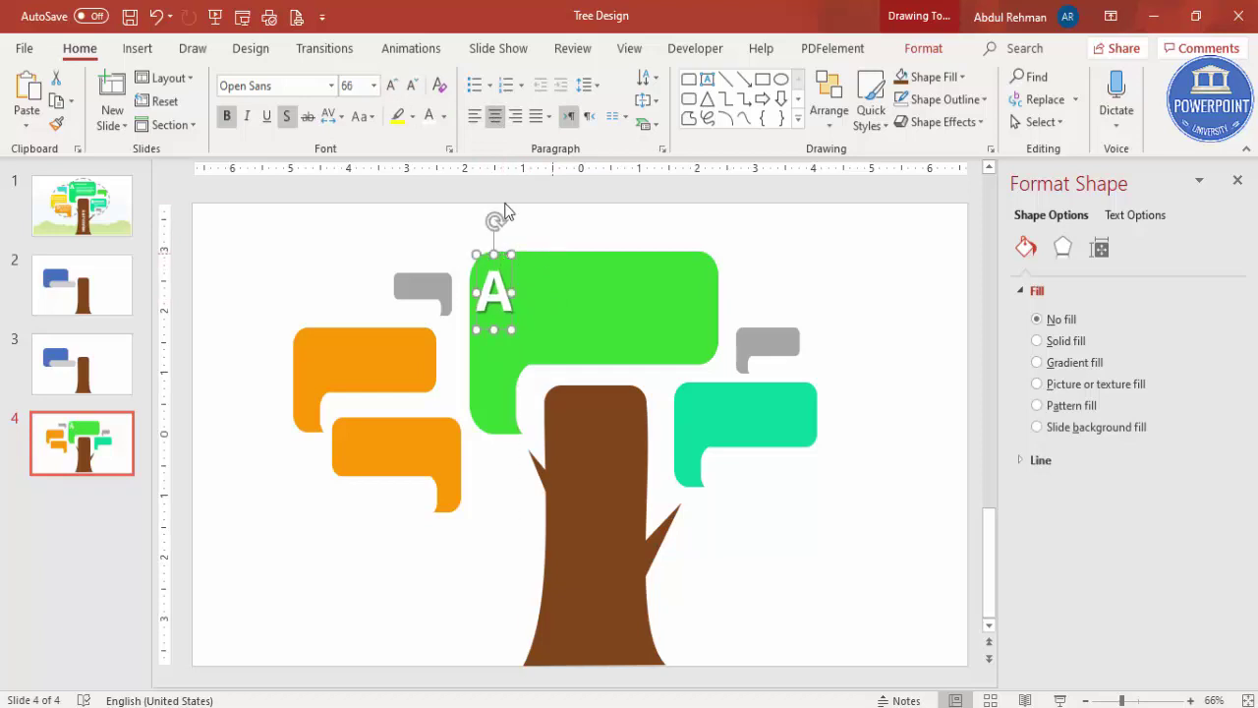
{"action": "left_click", "coordinate": [138, 48]}
{"action": "left_click", "coordinate": [727, 108]}
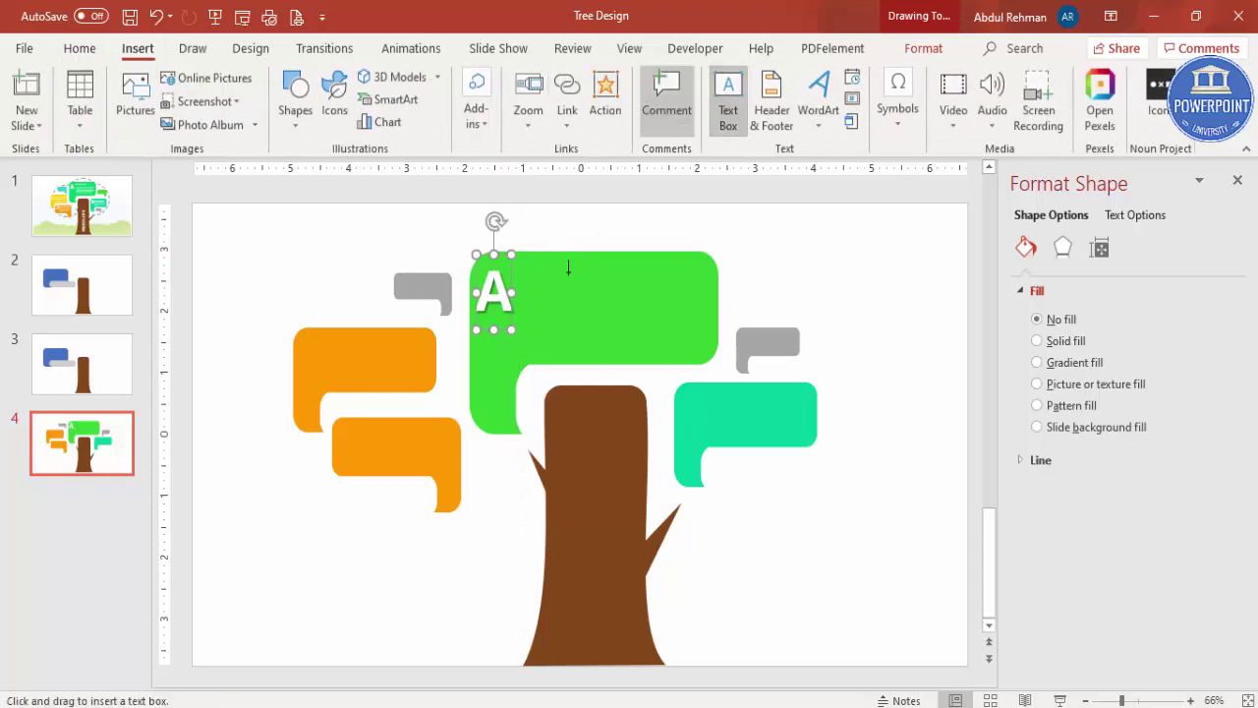
Add a 'TITLE' text box beside the letter A in white, bold Open Sans
{"action": "left_click_drag", "start_coordinate": [523, 273], "coordinate": [692, 295]}
{"action": "type", "text": "TITLE"}
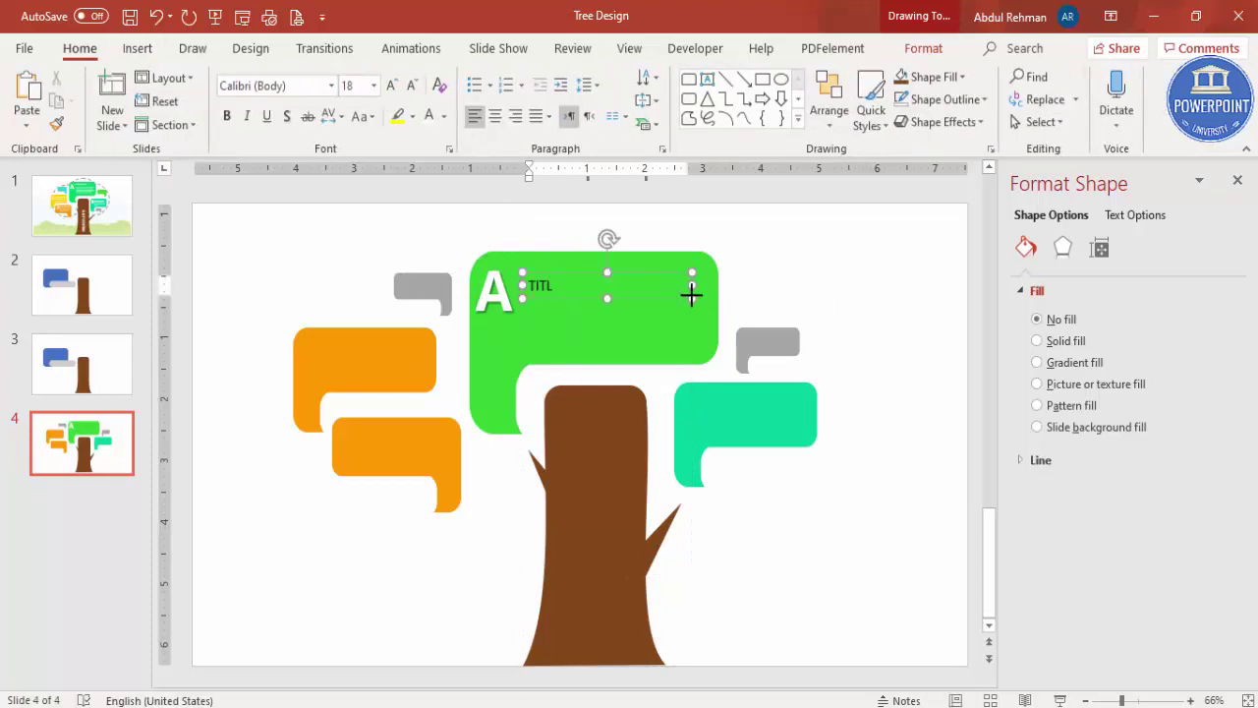
{"action": "left_click", "coordinate": [587, 276]}
{"action": "left_click", "coordinate": [430, 115]}
{"action": "left_click", "coordinate": [312, 86]}
{"action": "type", "text": "Open Sans"}
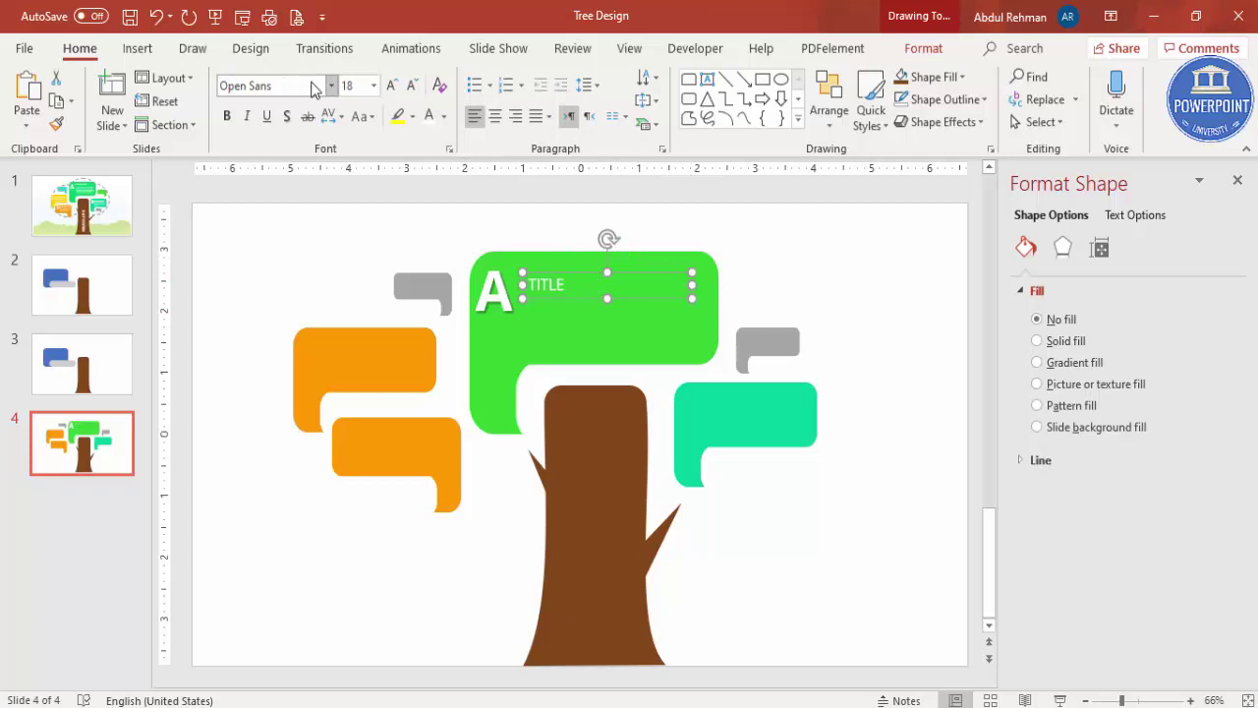
{"action": "left_click", "coordinate": [225, 118]}
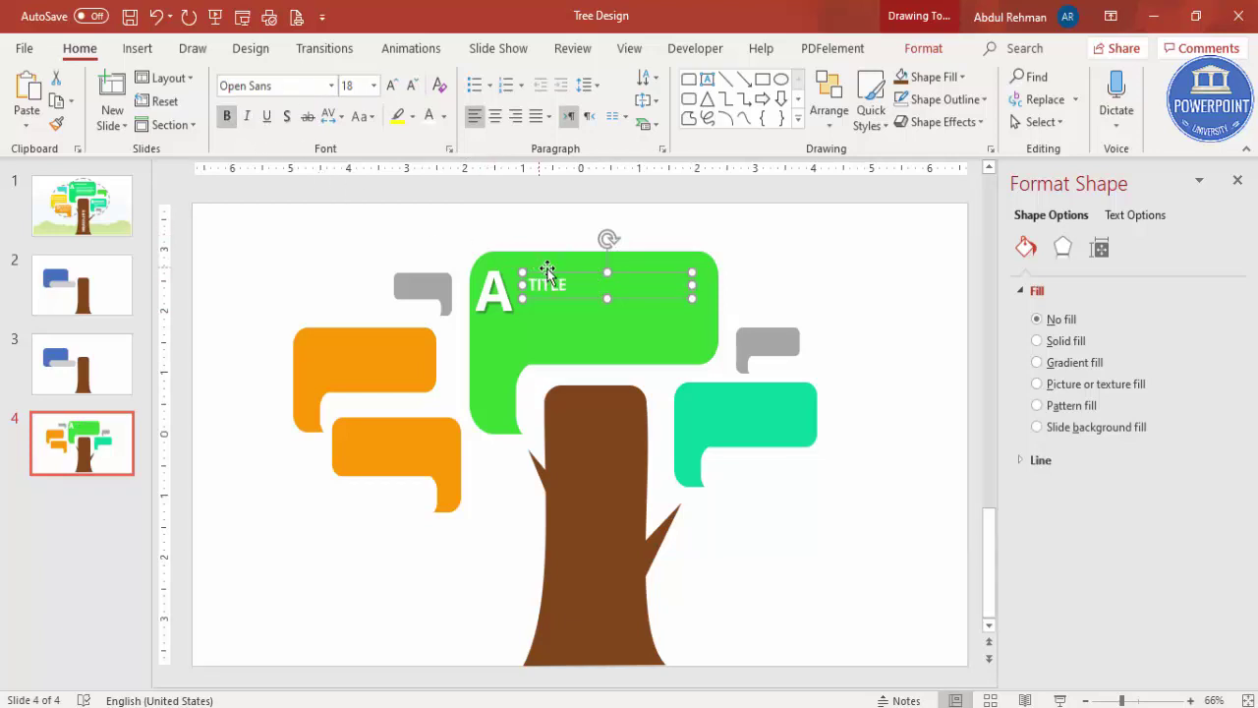
Nudge the TITLE label up so it sits beside the letter A
{"action": "left_click_drag", "start_coordinate": [546, 271], "coordinate": [538, 260]}
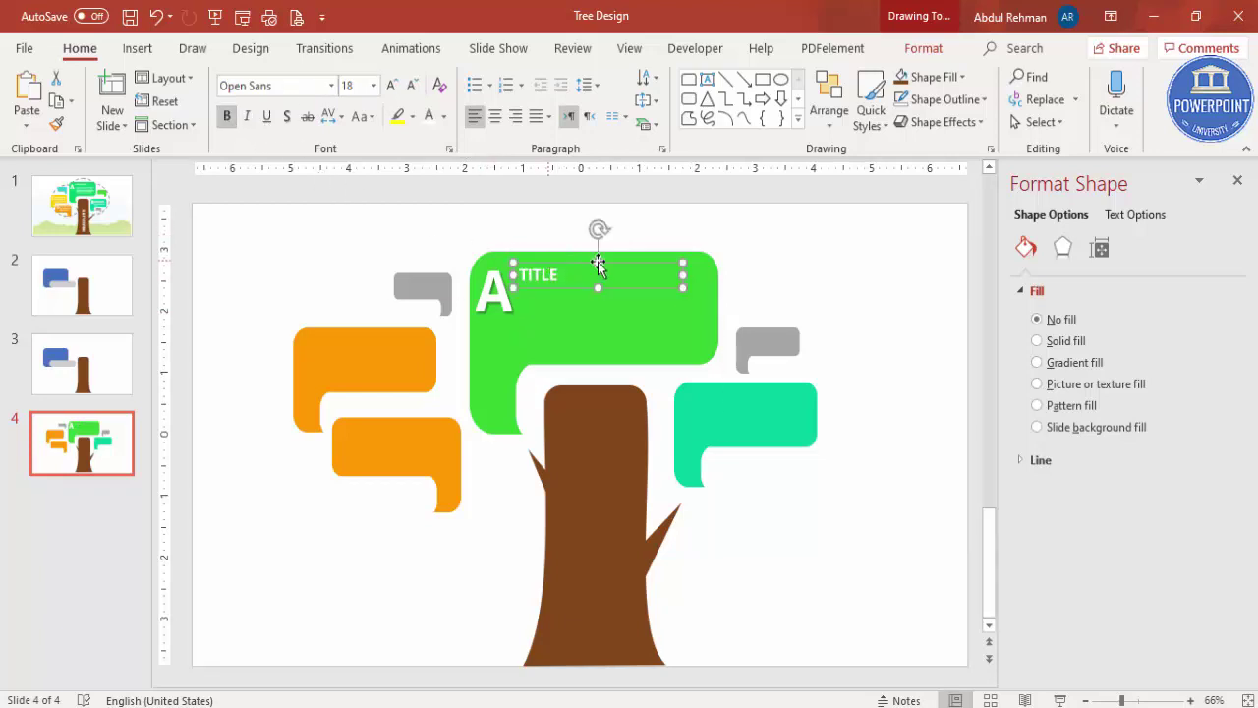
{"action": "left_click", "coordinate": [789, 256]}
{"action": "left_click", "coordinate": [138, 48]}
{"action": "left_click", "coordinate": [728, 98]}
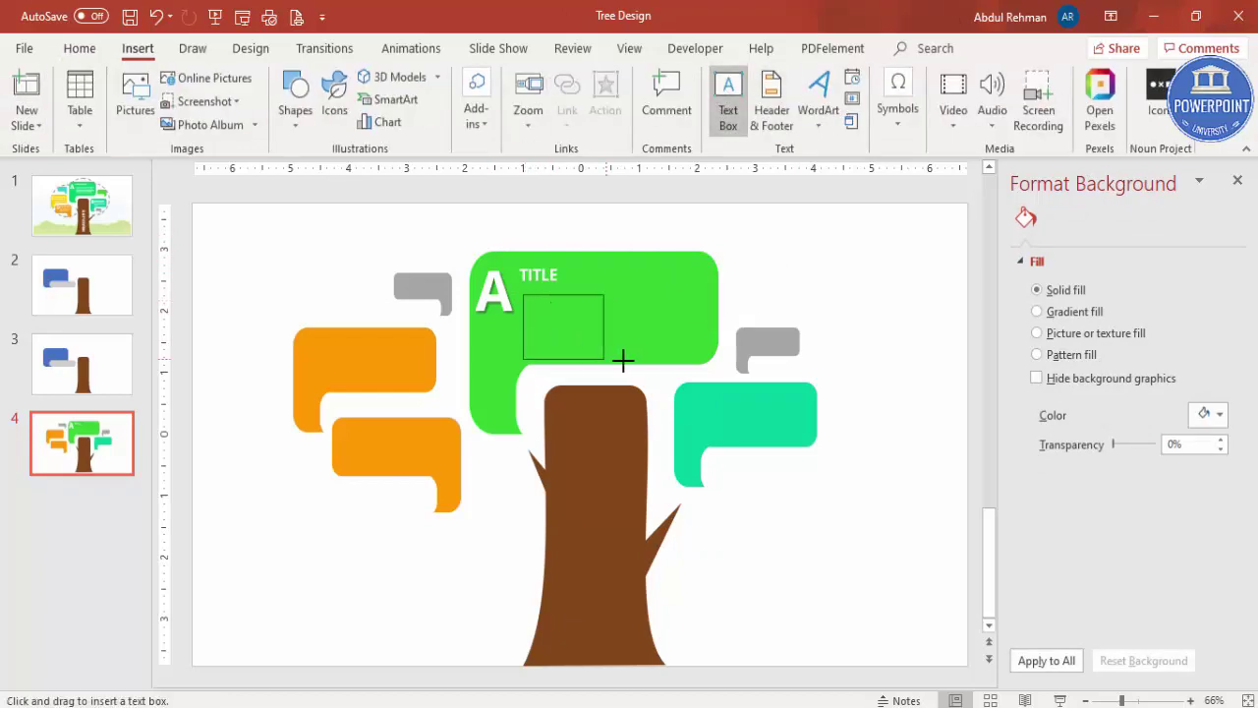